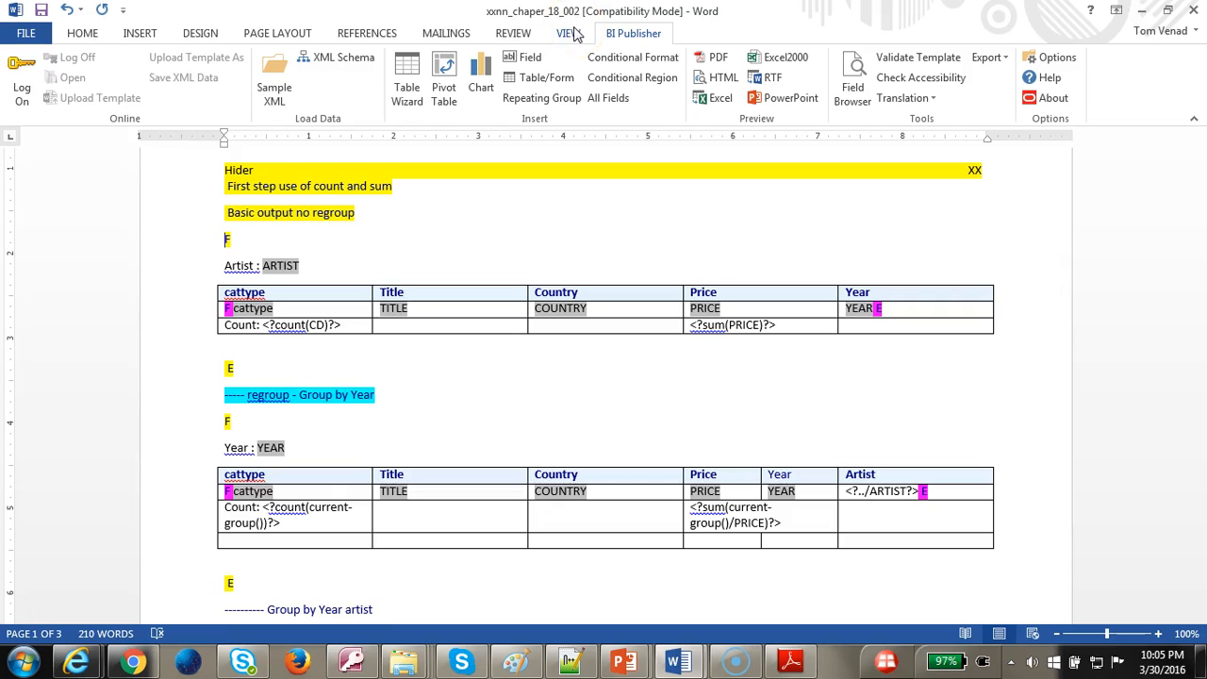
Review the count and sum template, the xxnn_chaper_18_001 template, and the "Regroup 1 –By year" slide in the PowerPoint slide show.
left_click(357, 210)
scroll(334, 211, "up", 2)
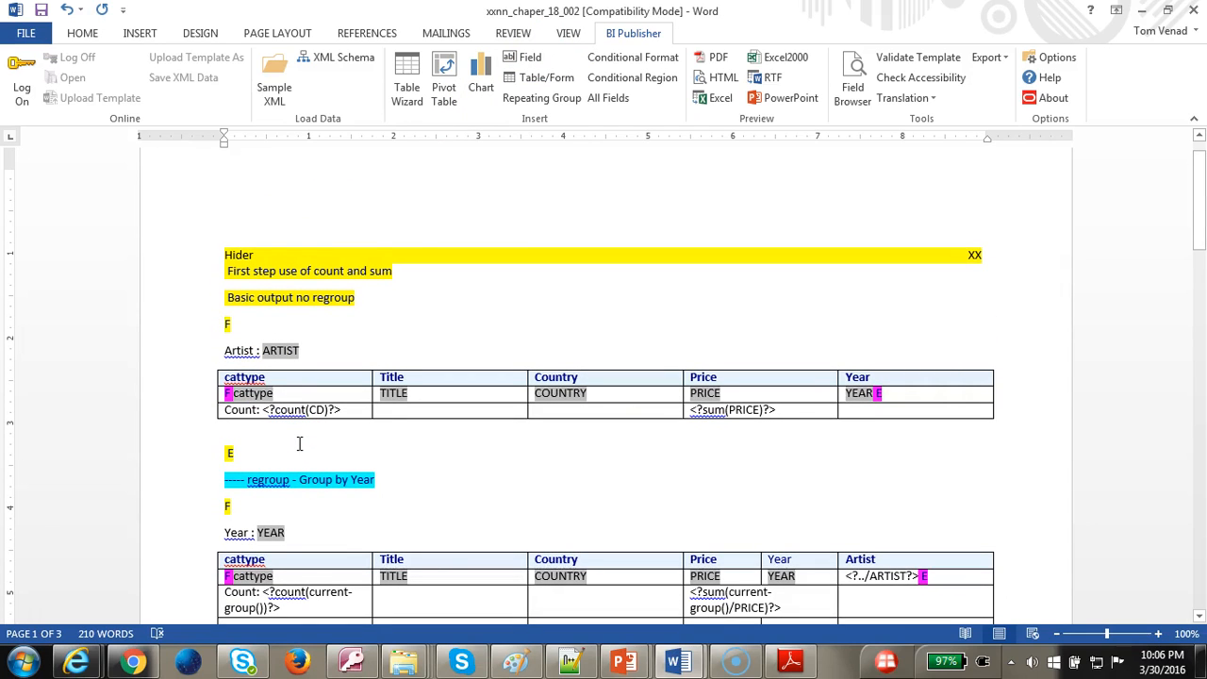
left_click(42, 618)
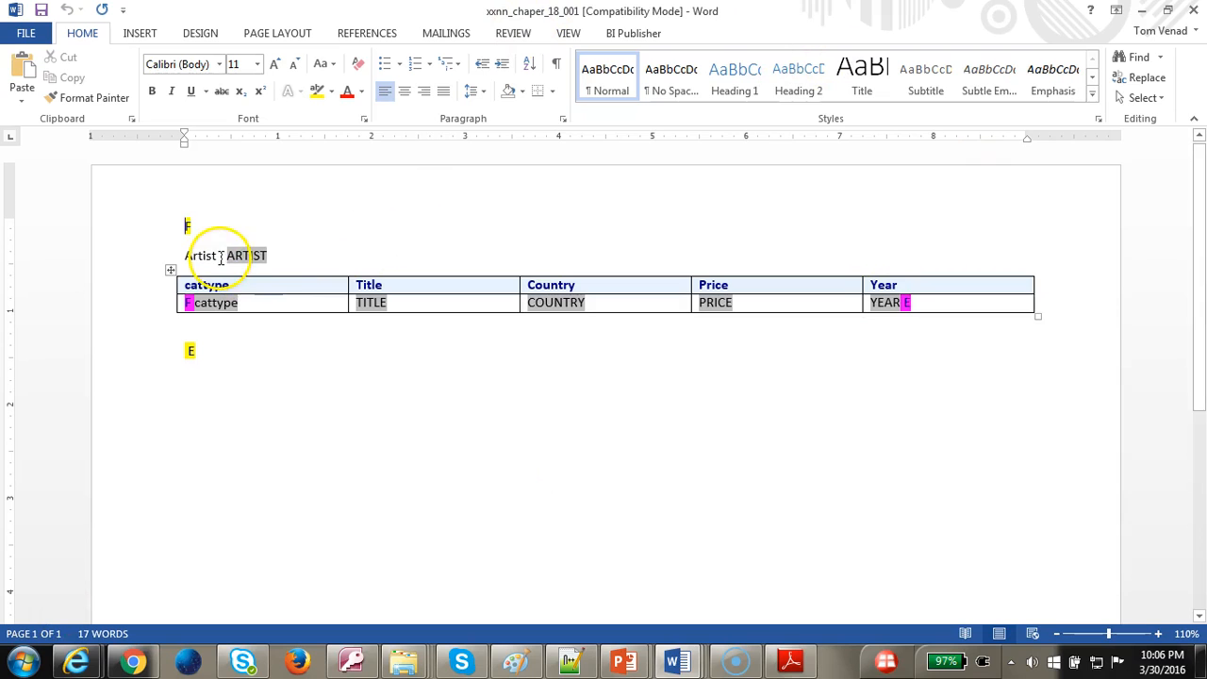
mouse_move(624, 649)
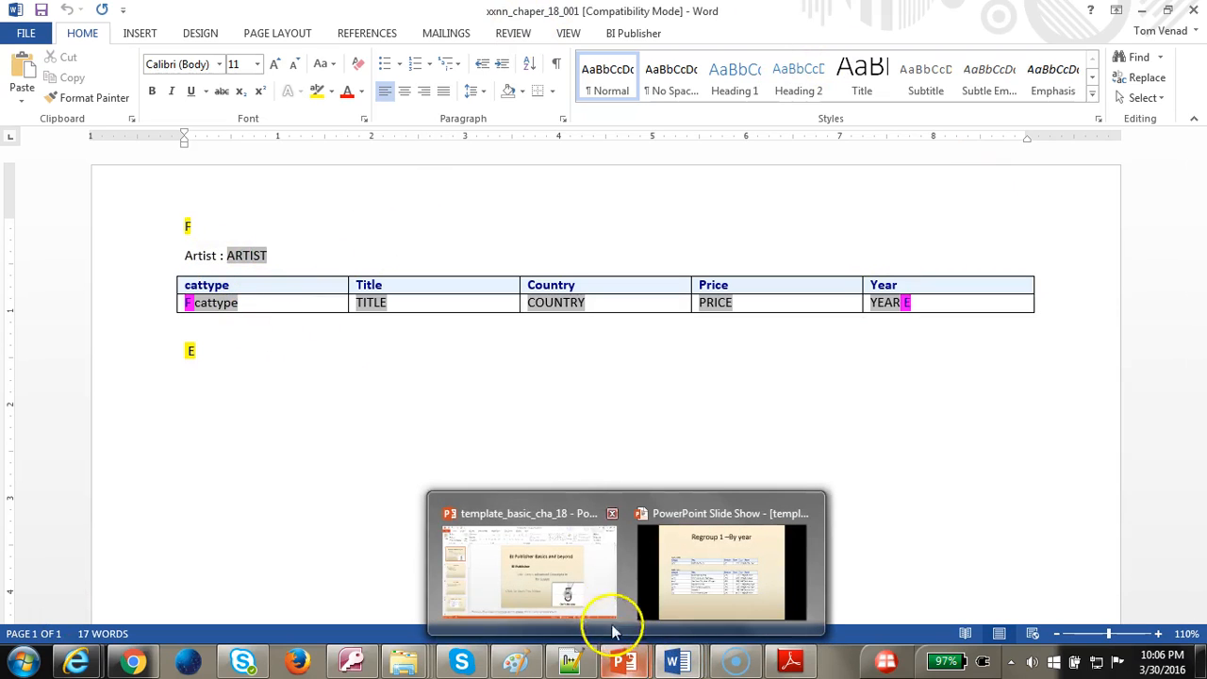
left_click(709, 599)
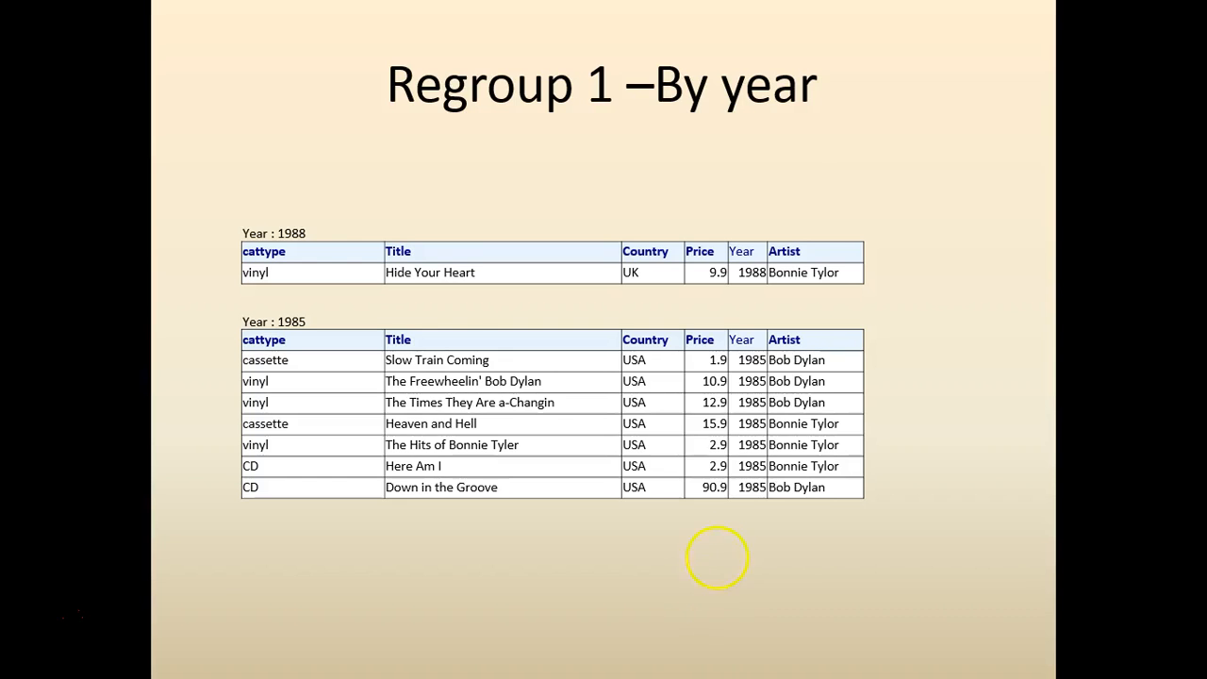
scroll(725, 509, "up", 1)
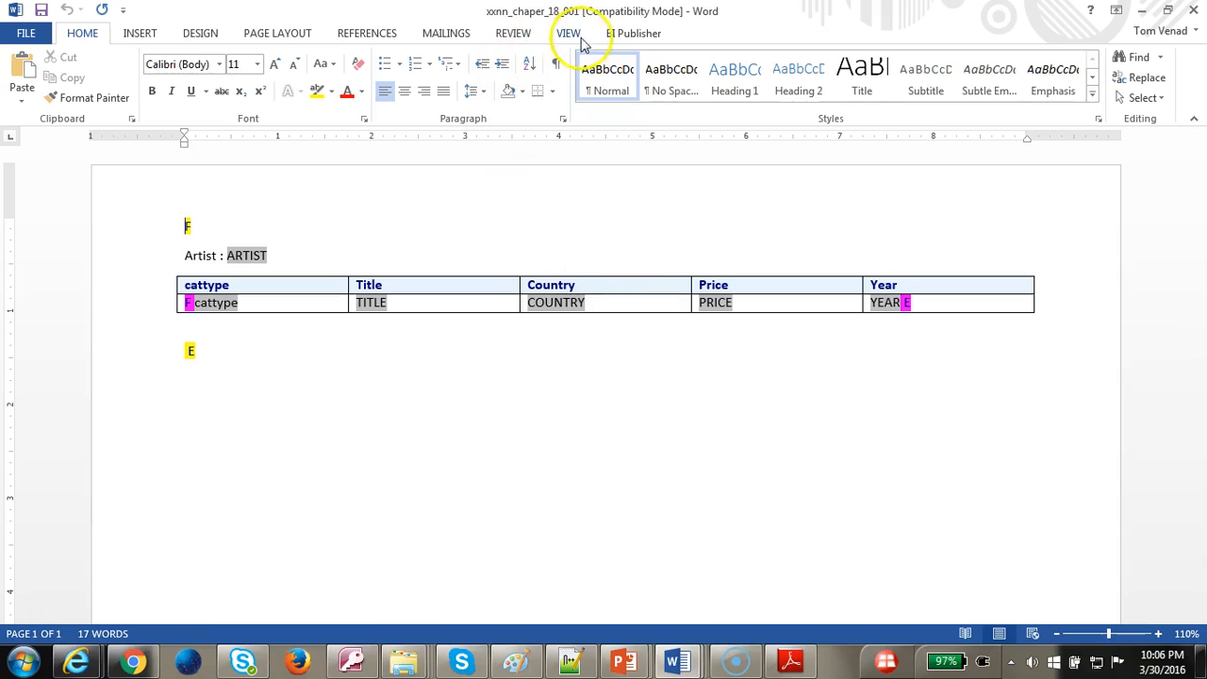
Load navigation_adv_xml as sample XML data into the xxnn_chaper_18_001 template.
left_click(273, 85)
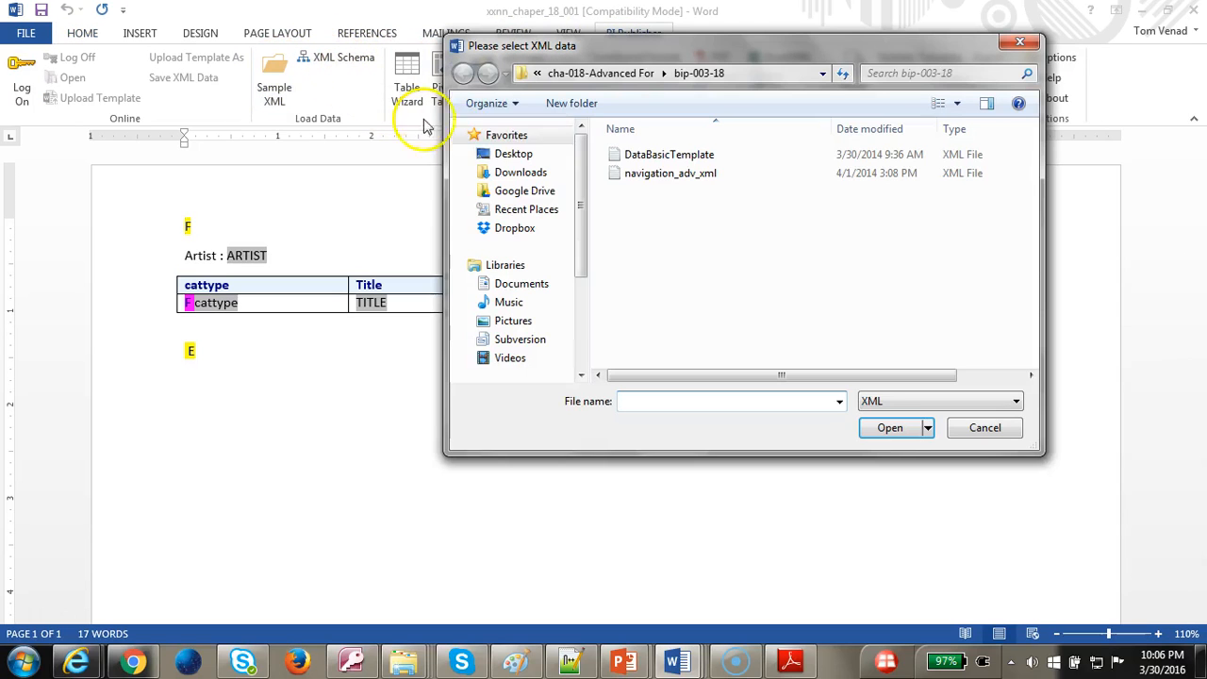
double_click(680, 177)
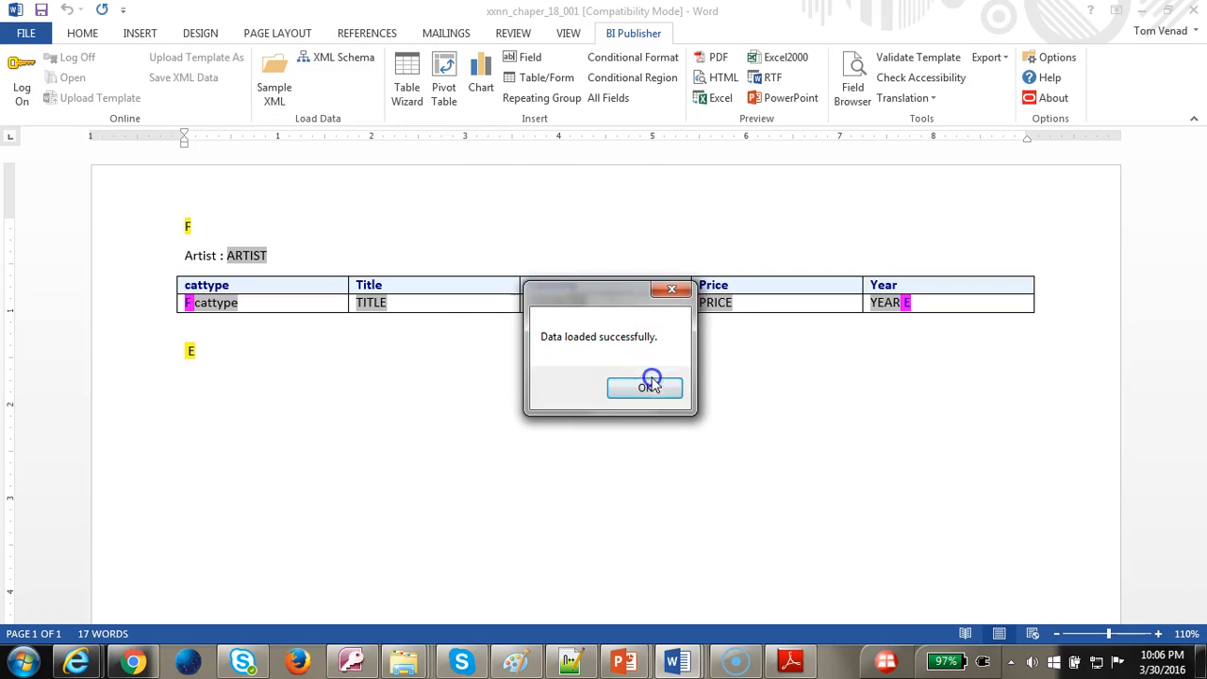
left_click(650, 385)
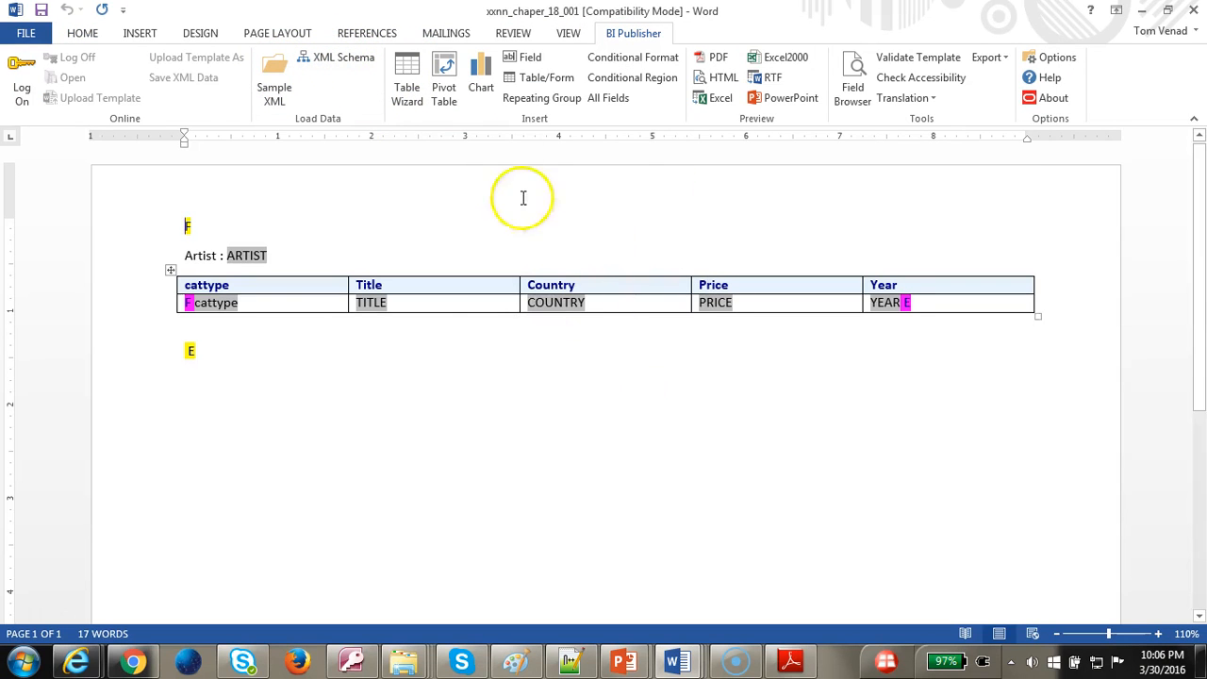
Preview the basic template as PDF and examine how the rows are grouped under each artist heading.
left_click(723, 77)
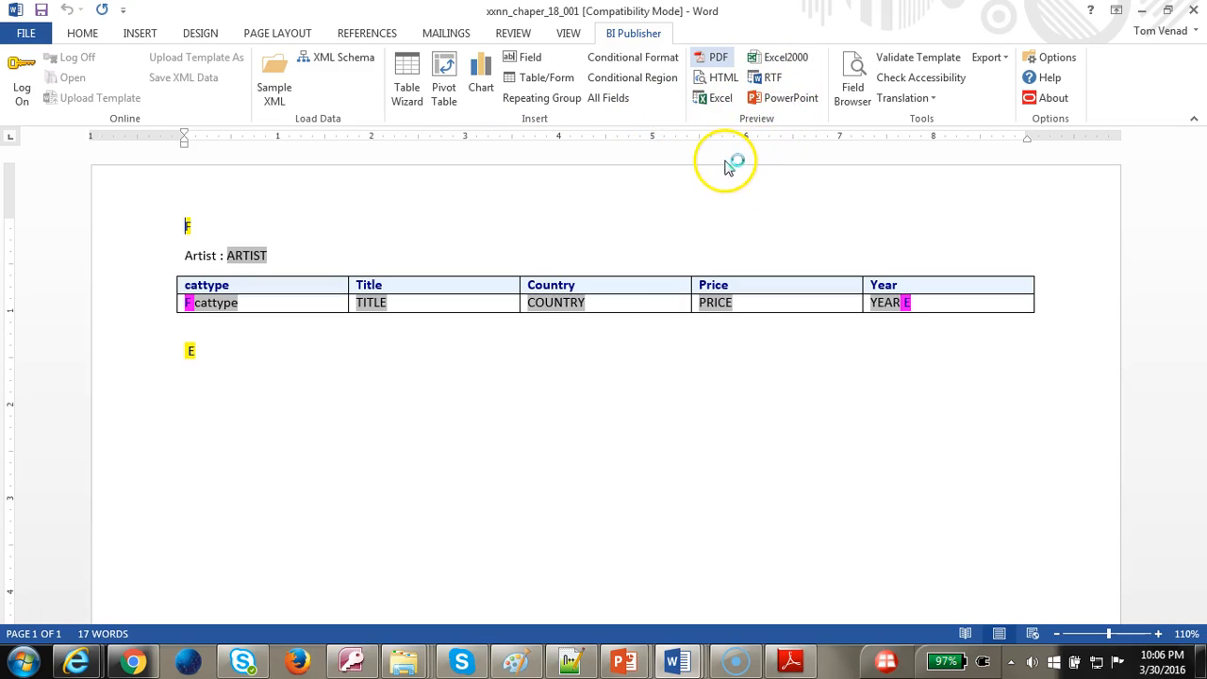
left_click(808, 664)
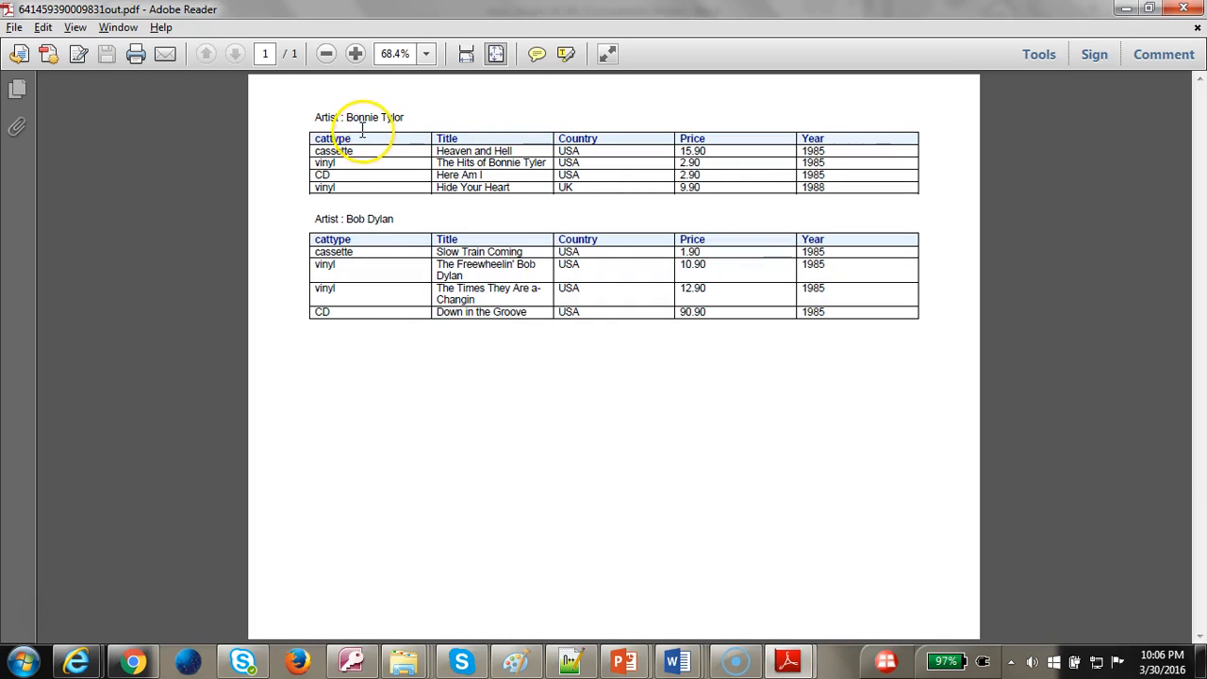
left_click_drag(341, 117, 426, 120)
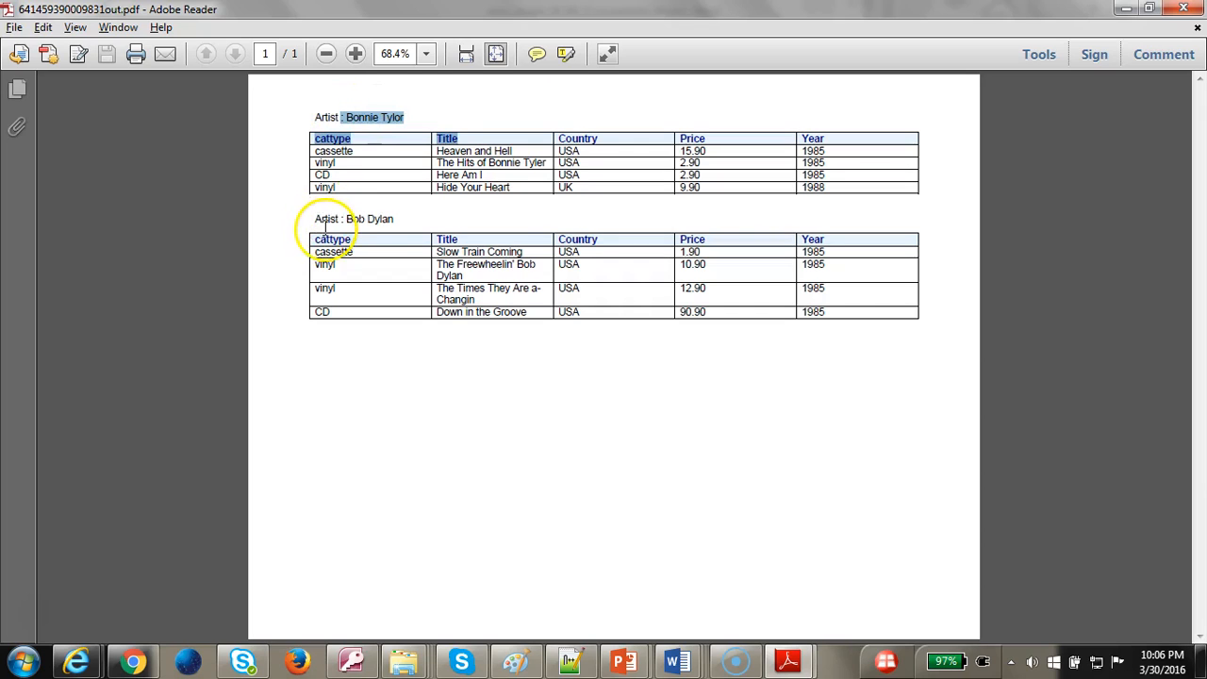
left_click_drag(317, 223, 398, 225)
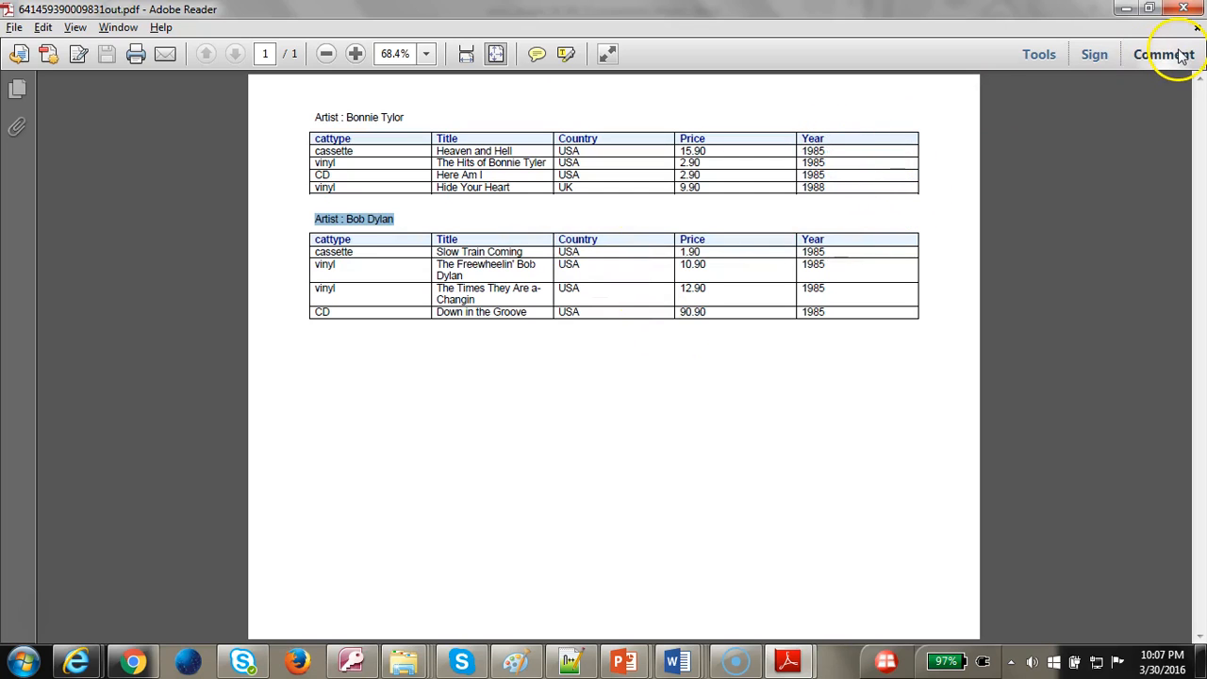
In xxnn_chaper_18_002, copy the ungrouped Artist block with its count and sum row to the empty line above the Hider section.
mouse_move(695, 663)
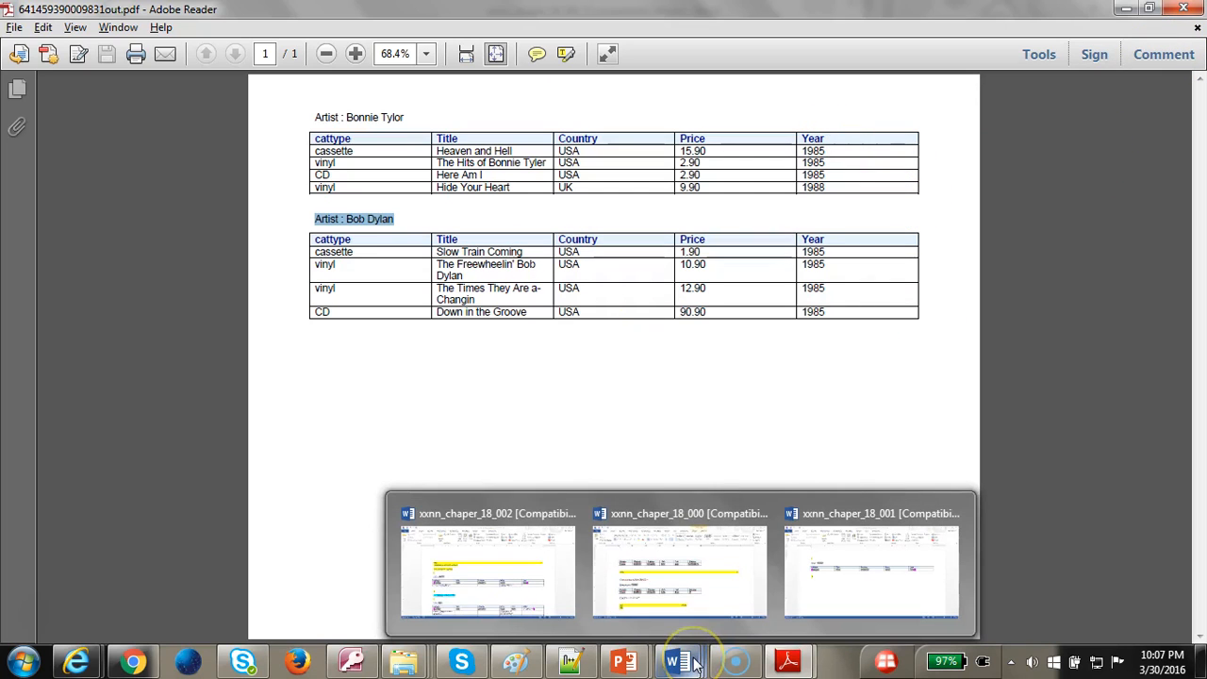
left_click(530, 566)
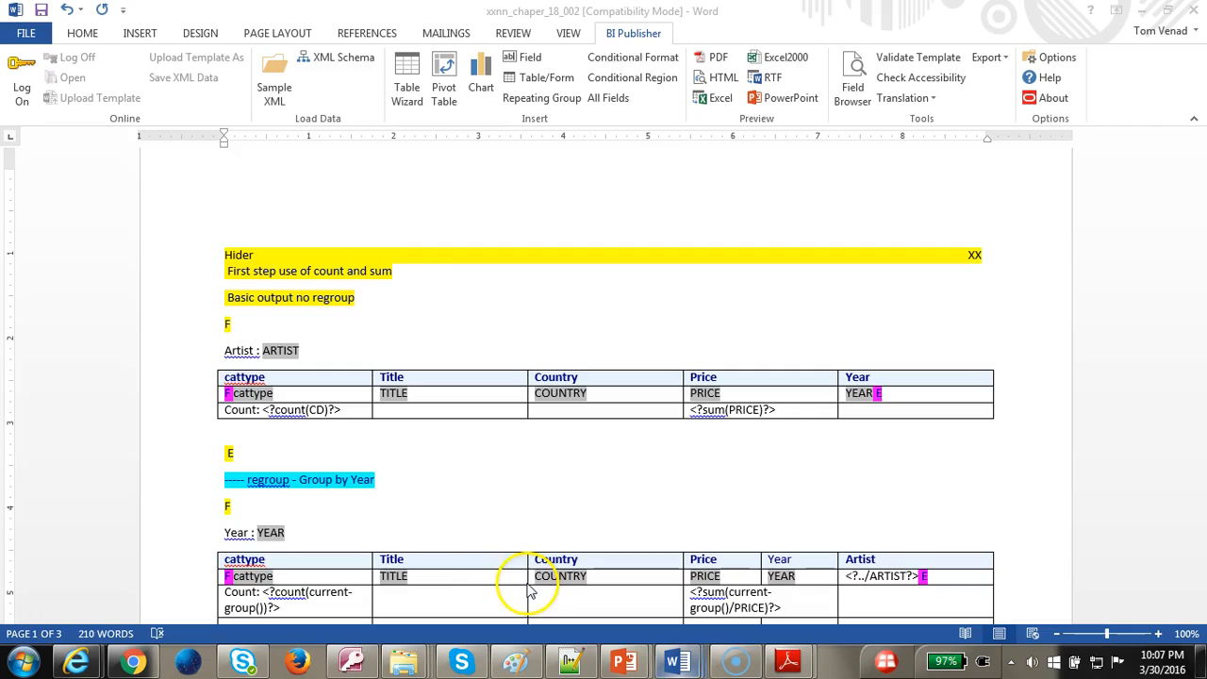
scroll(347, 479, "up", 1)
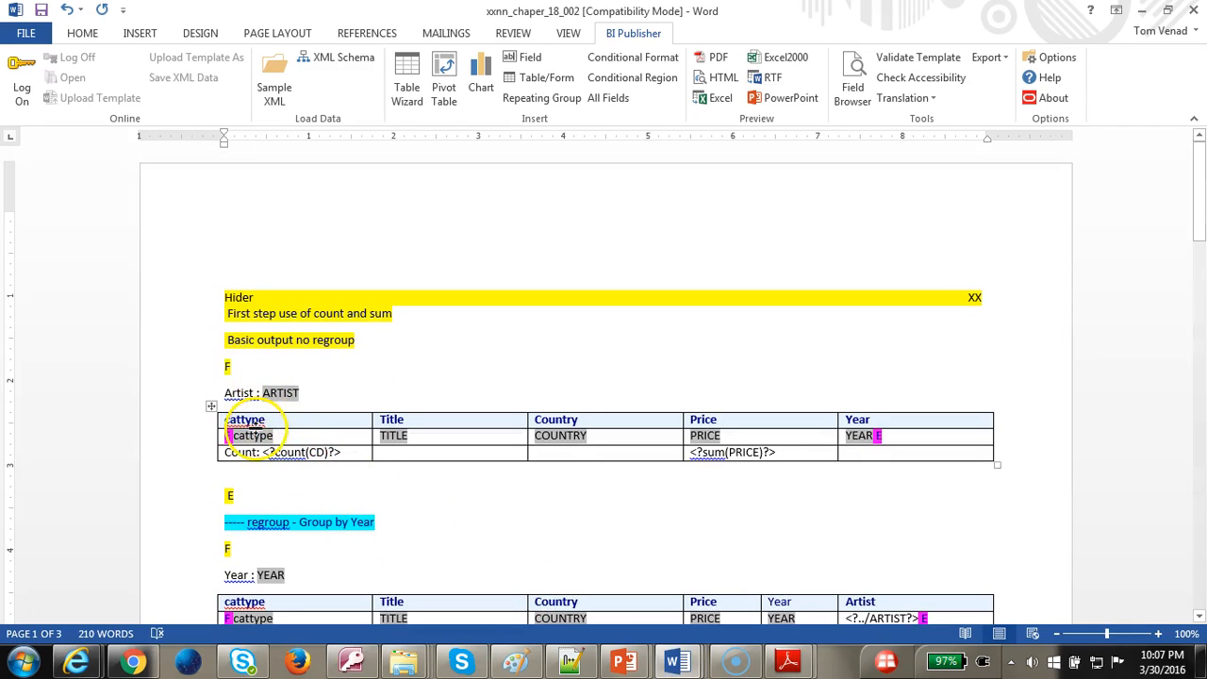
left_click_drag(248, 416, 277, 496)
key("ctrl+c")
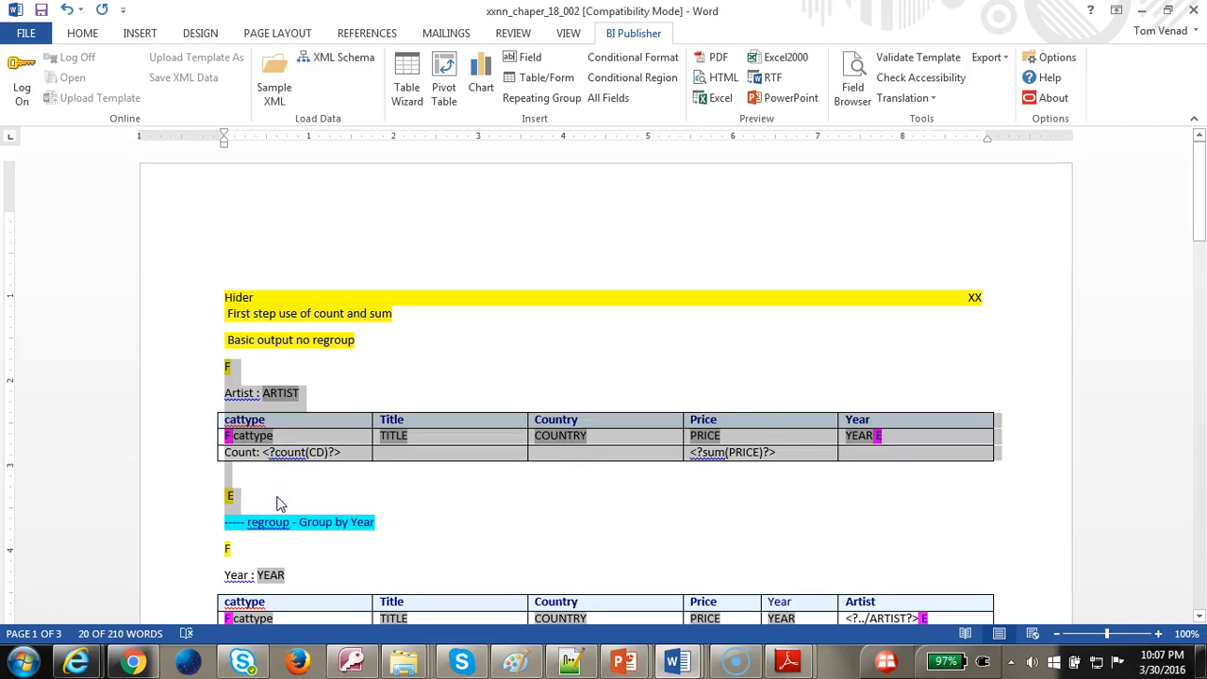
left_click(234, 212)
key("ctrl+v")
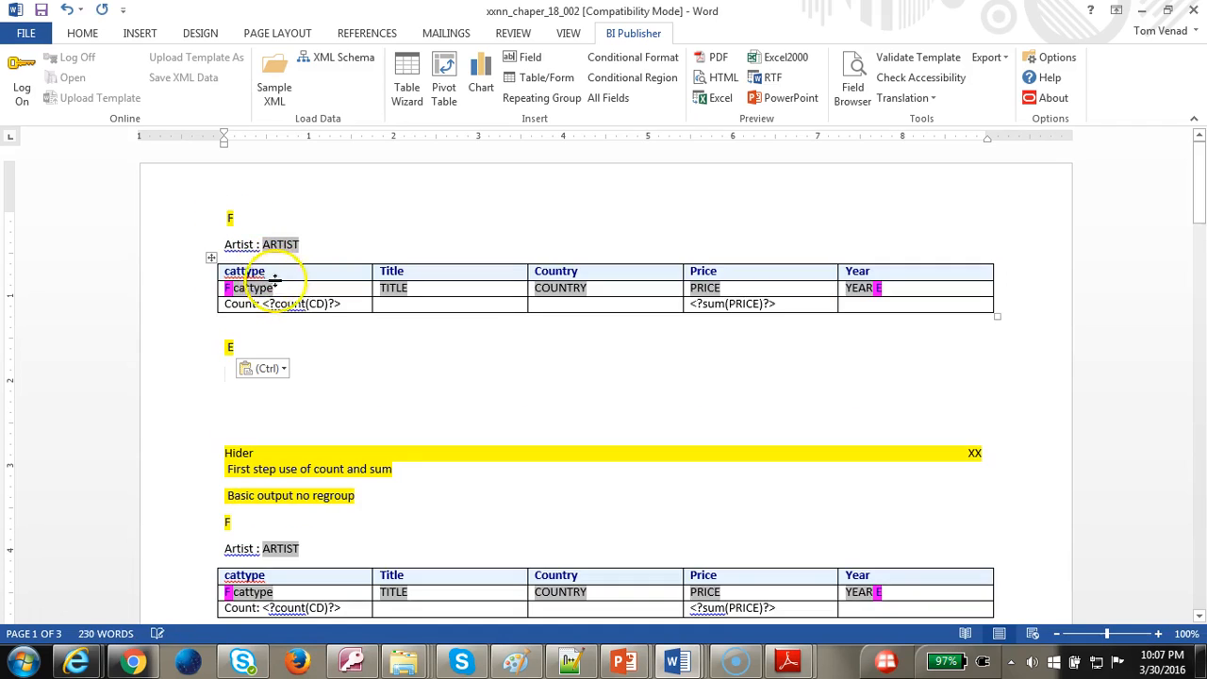
Preview the template as PDF, check each artist's count and price total, and close the PDF.
double_click(320, 302)
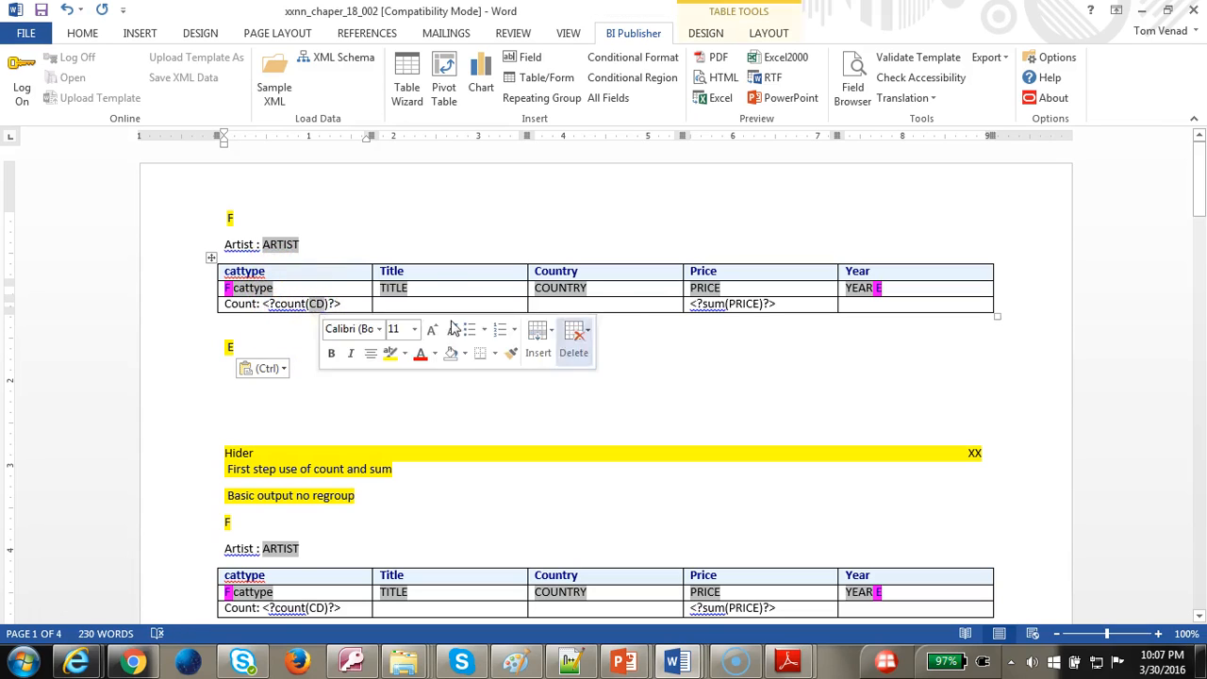
left_click(721, 58)
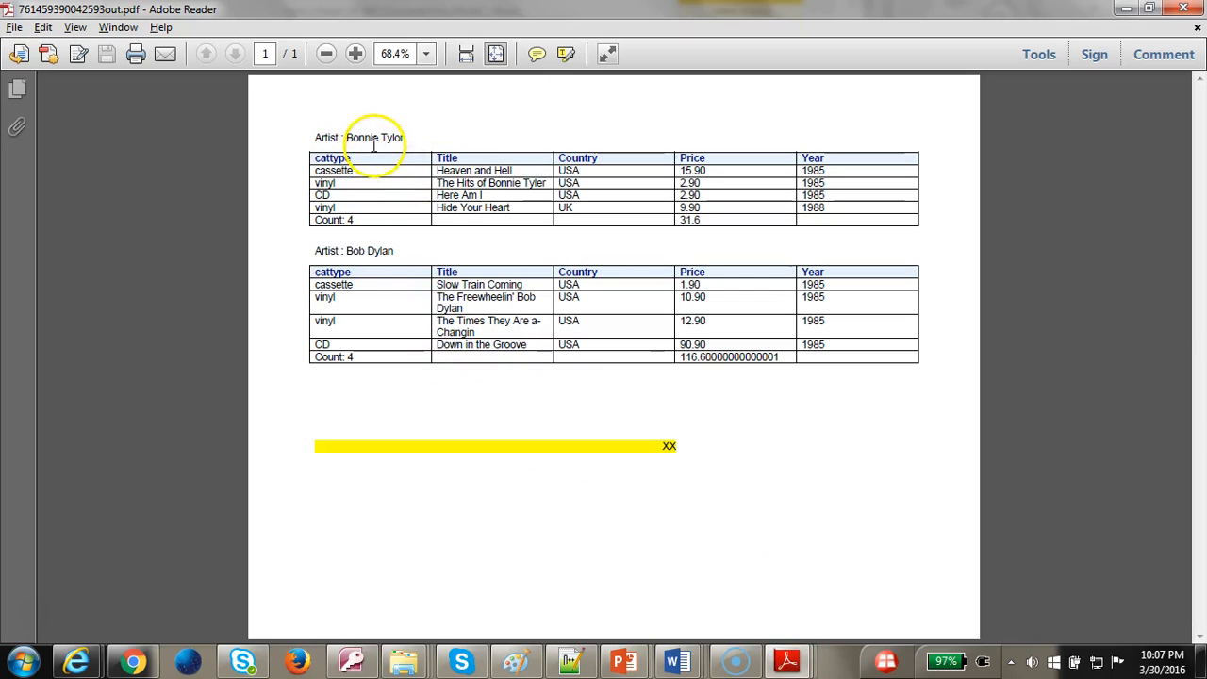
left_click_drag(316, 223, 352, 219)
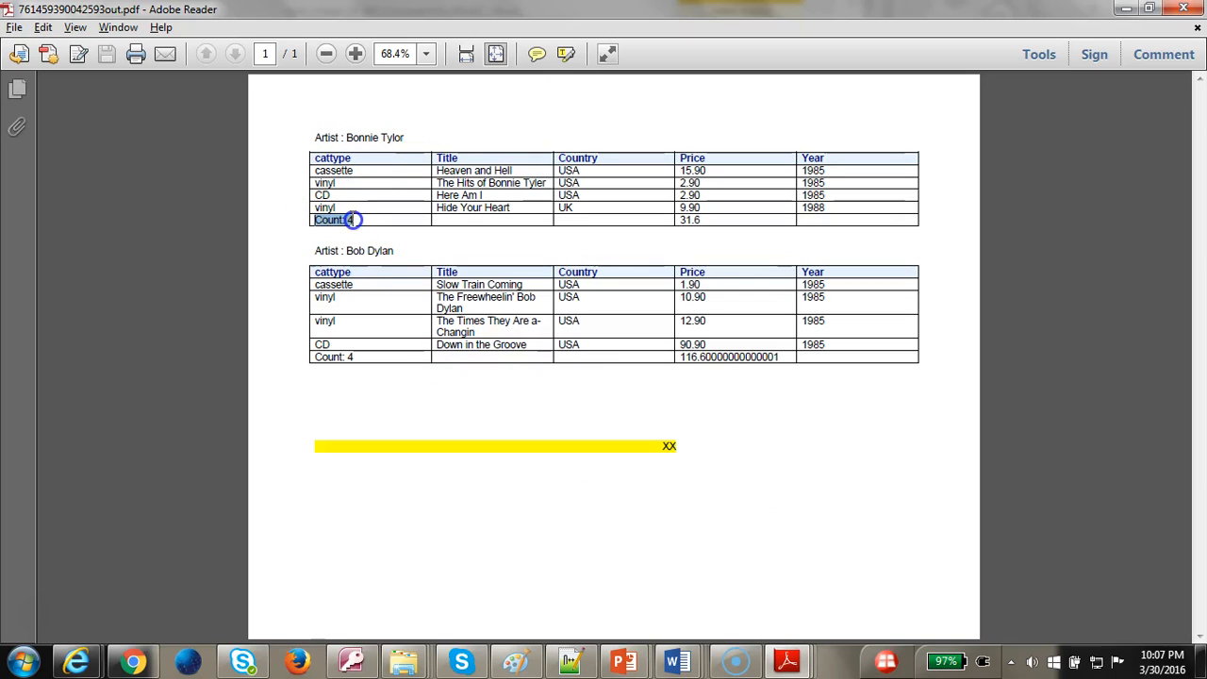
left_click(690, 216)
left_click_drag(691, 356, 732, 357)
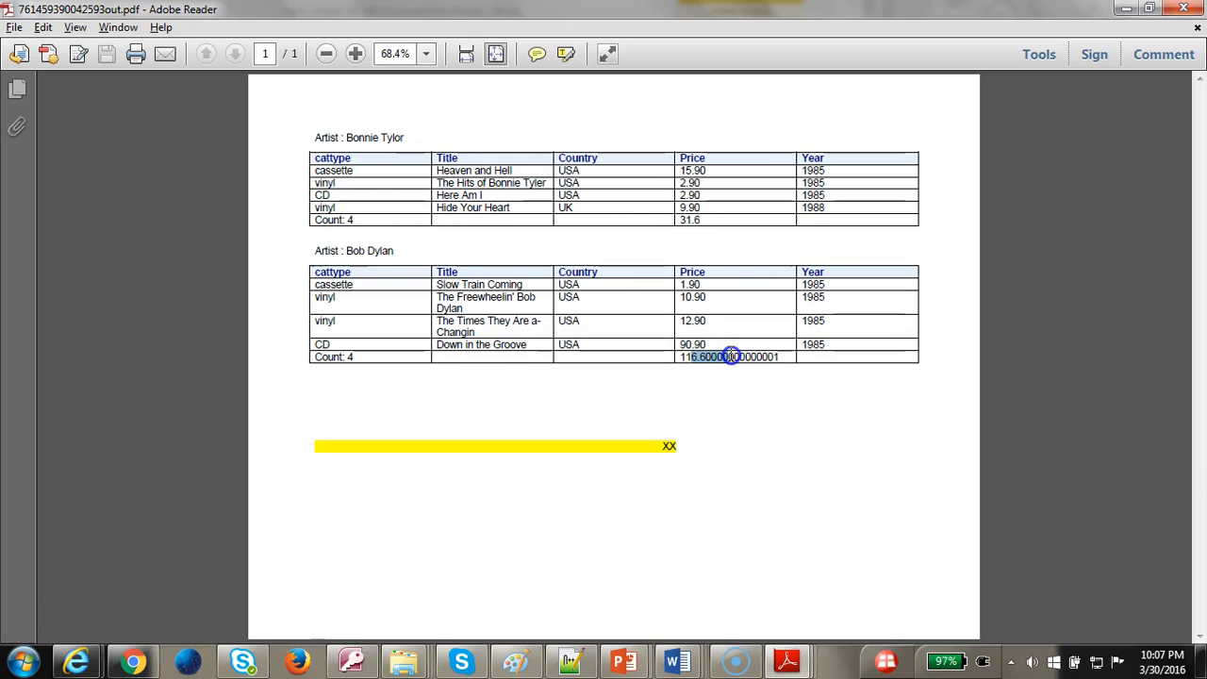
left_click(1186, 11)
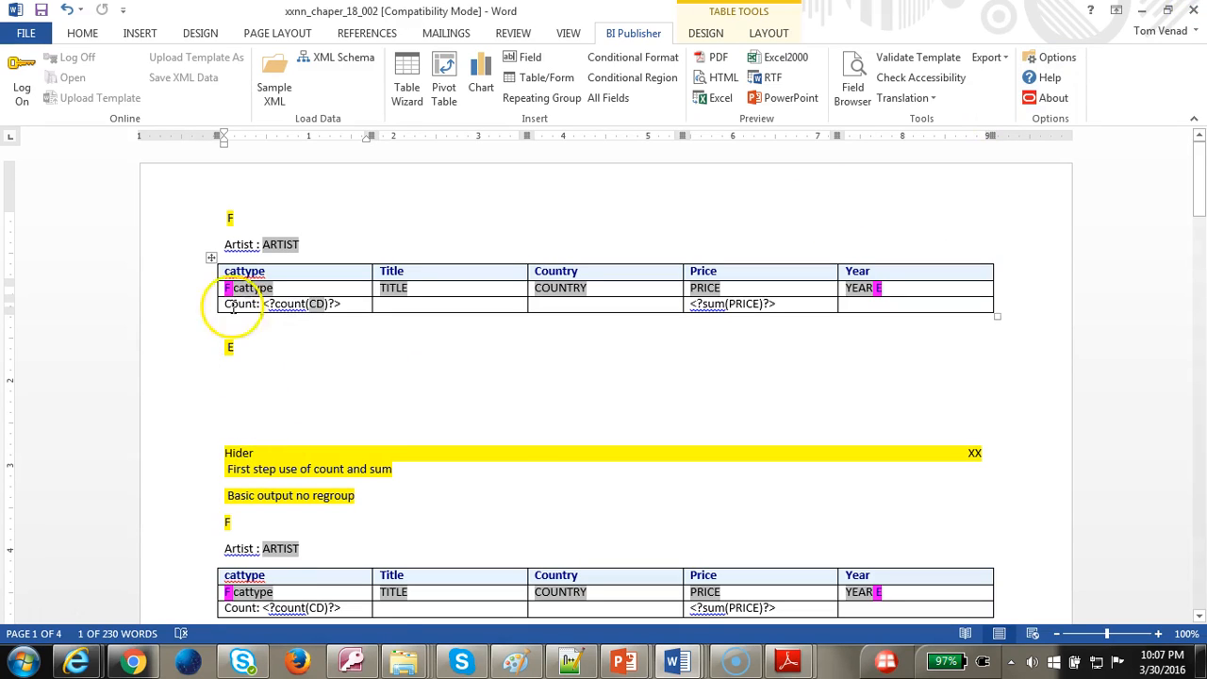
Undo the pasted Artist block and place a copy of the Group by Year block above the Hider section instead.
key("ctrl+z")
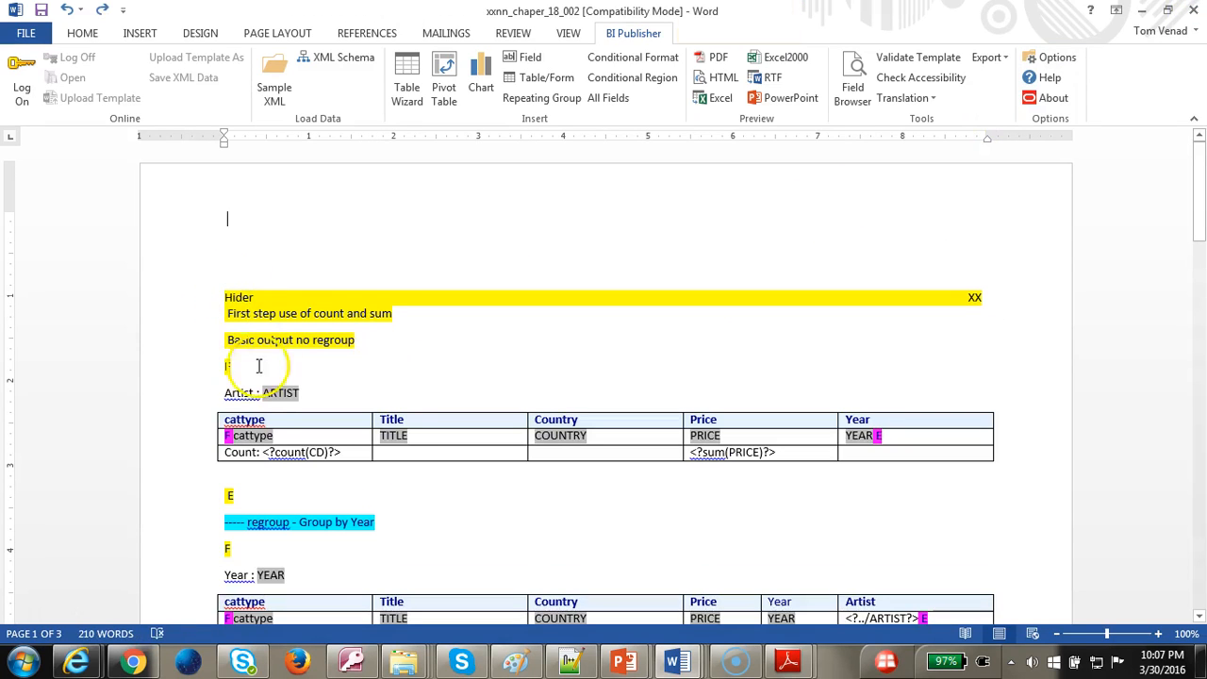
scroll(226, 448, "down", 1)
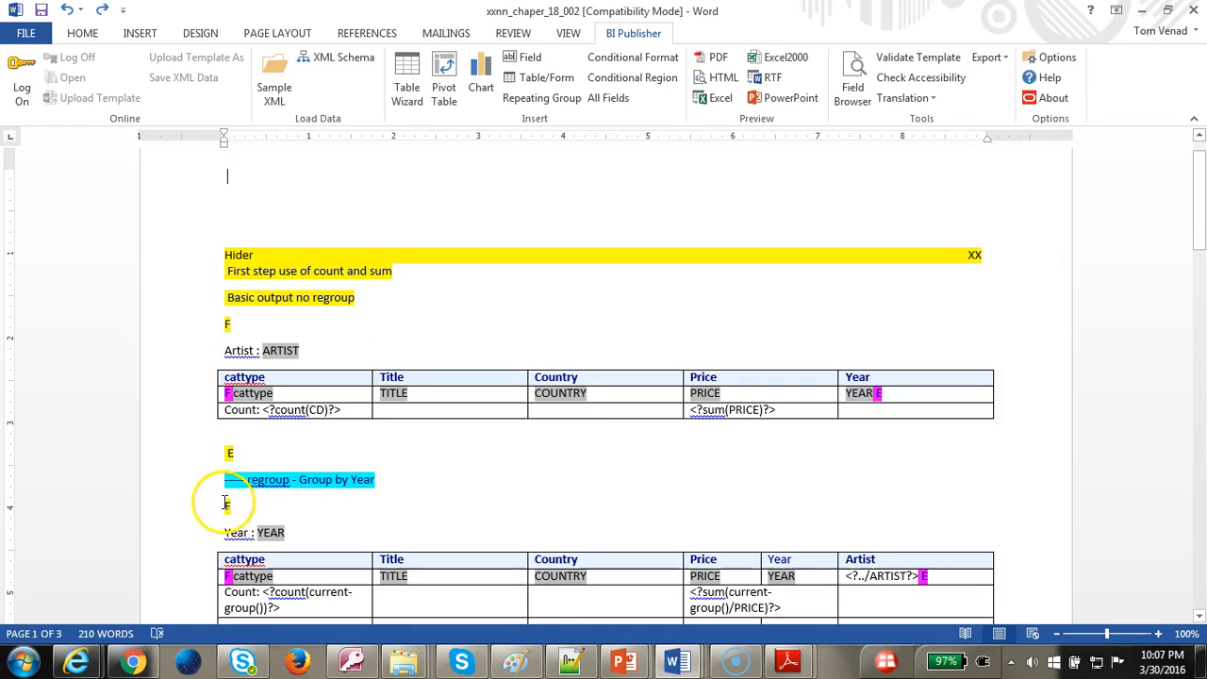
scroll(227, 505, "down", 3)
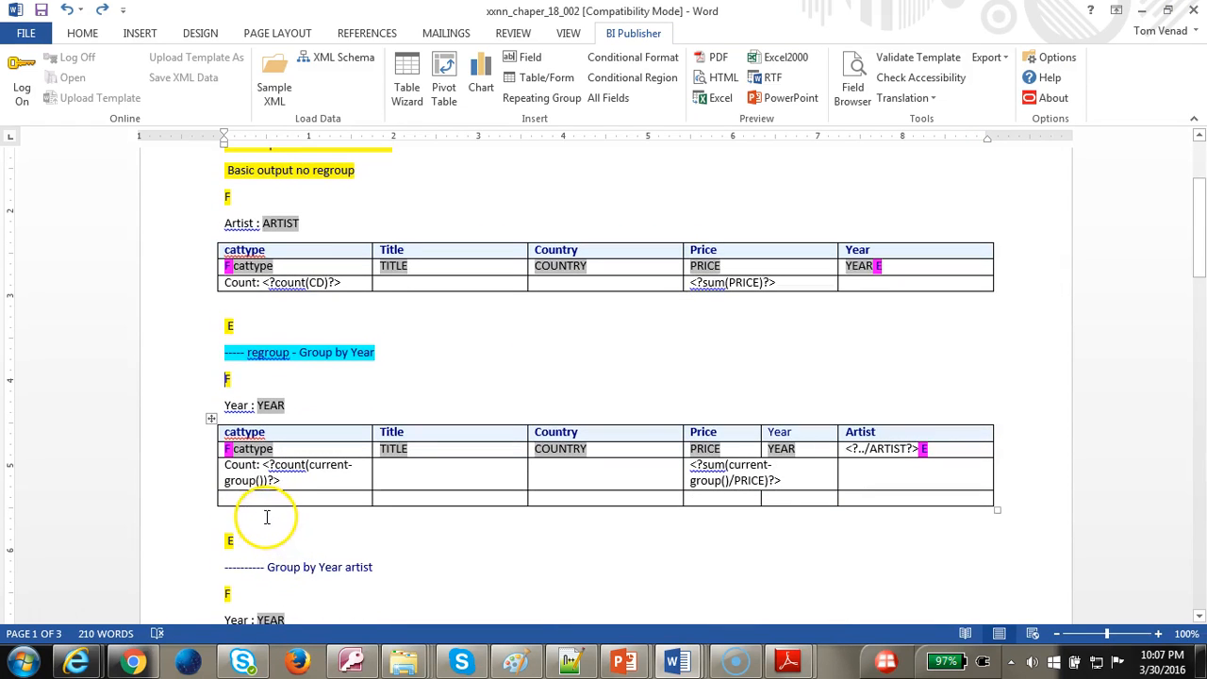
left_click(266, 517, "shift")
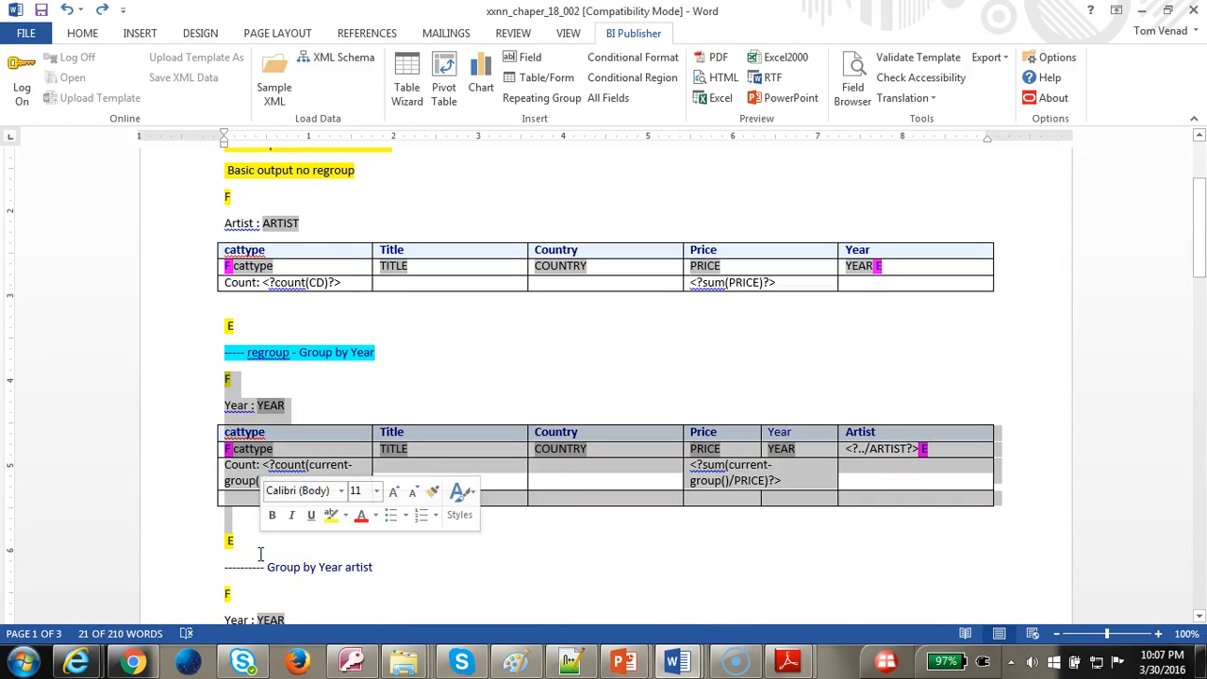
scroll(264, 538, "up", 4)
scroll(262, 554, "down", 4)
left_click(242, 536, "shift")
left_click_drag(244, 547, 261, 242)
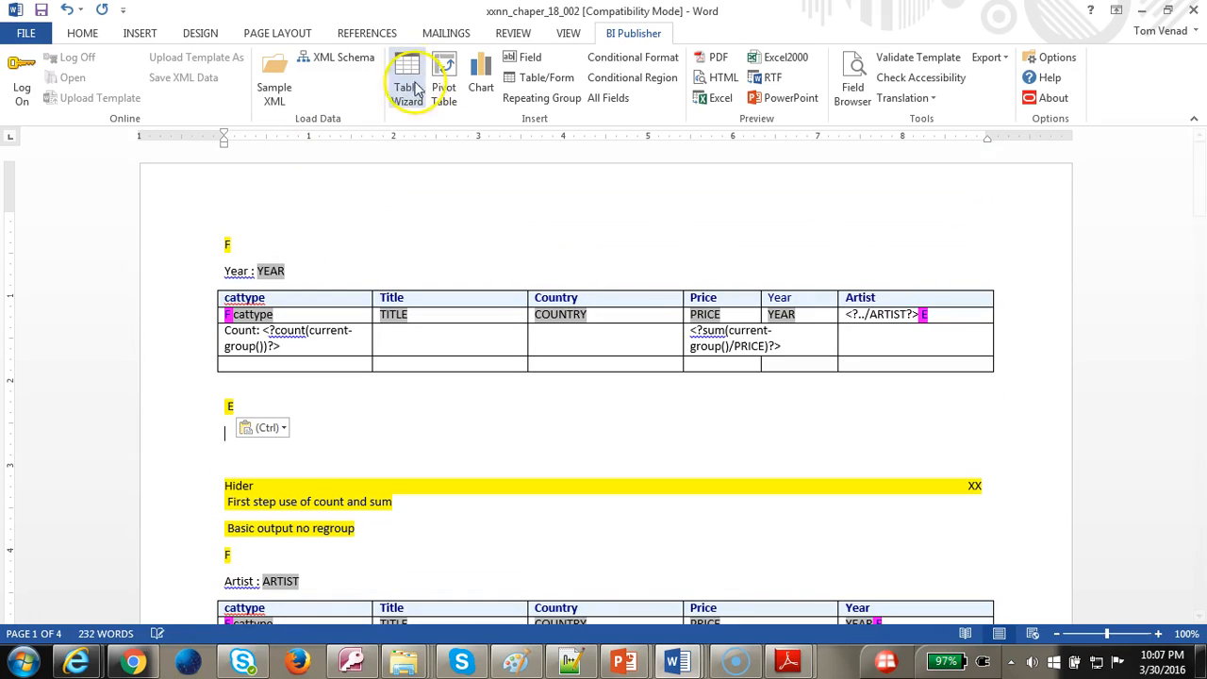
Preview the year-grouped template as PDF and check the count and price total of each year.
left_click(706, 58)
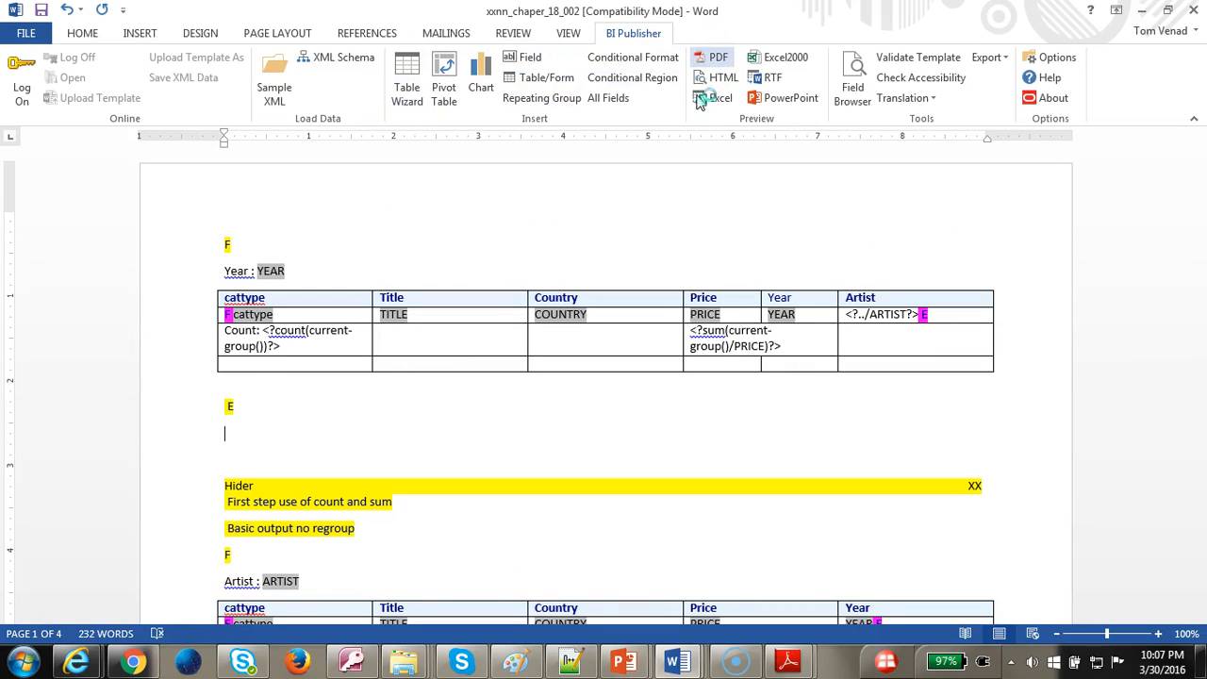
left_click(786, 657)
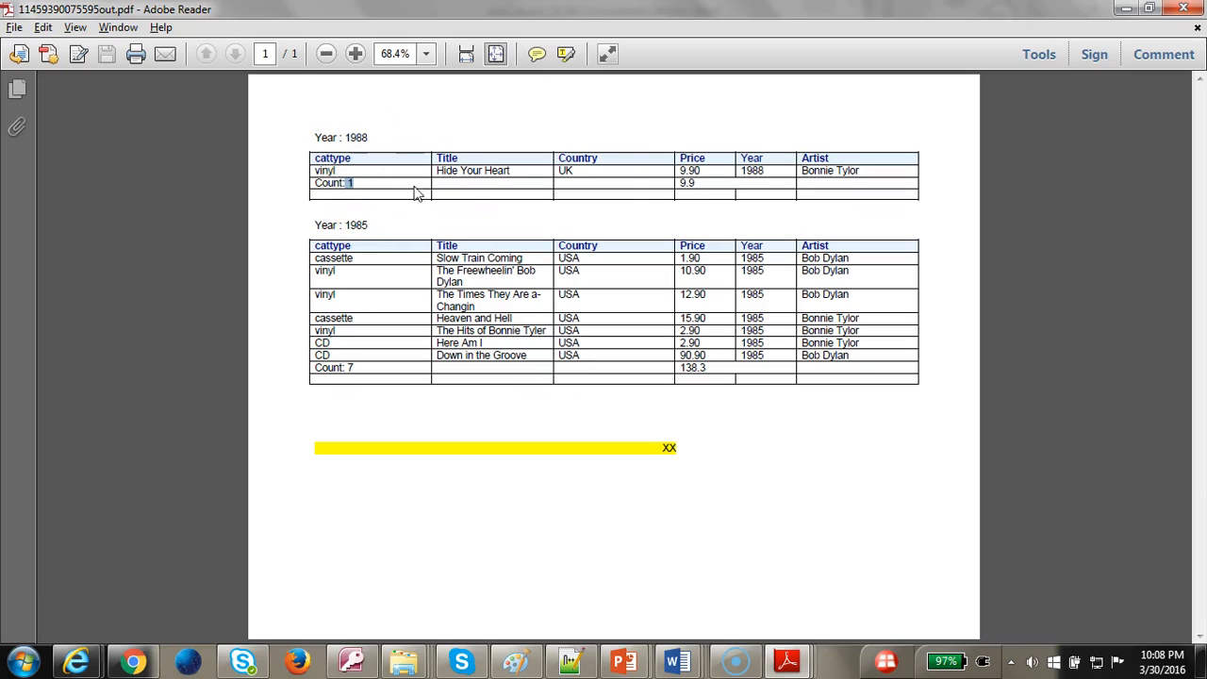
left_click_drag(691, 183, 706, 180)
left_click(702, 370)
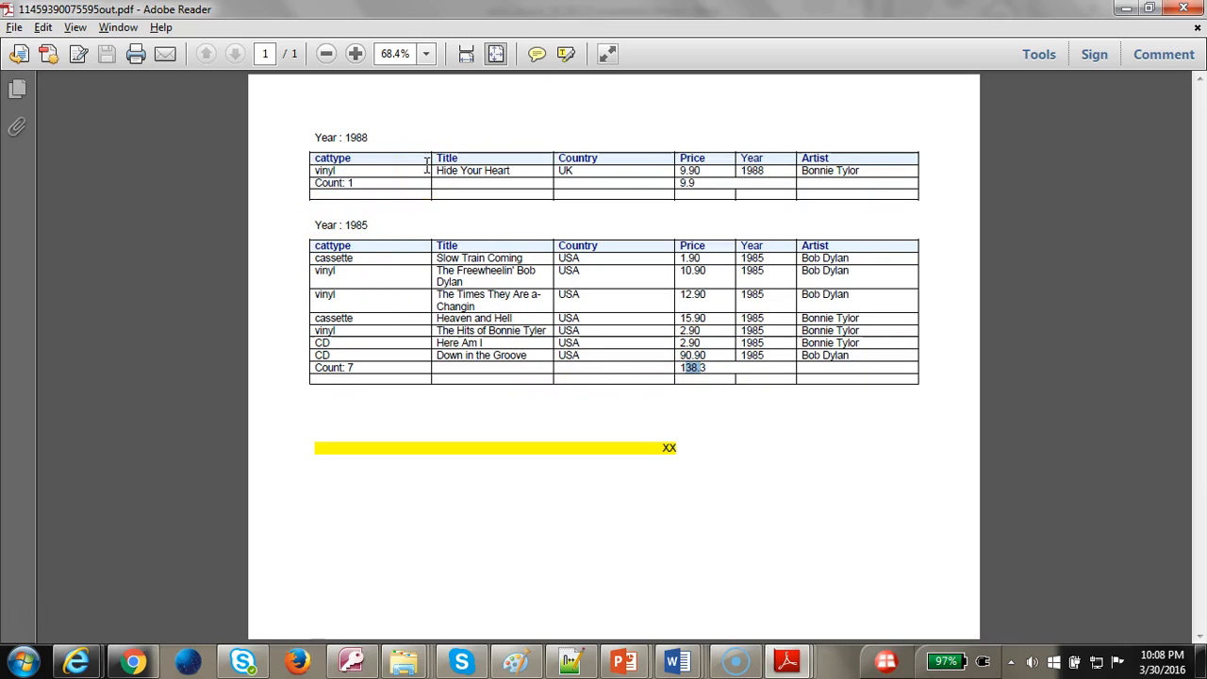
Compare the year-grouped PDF with the earlier artist-grouped PDF and return to the year-grouped one.
mouse_move(782, 670)
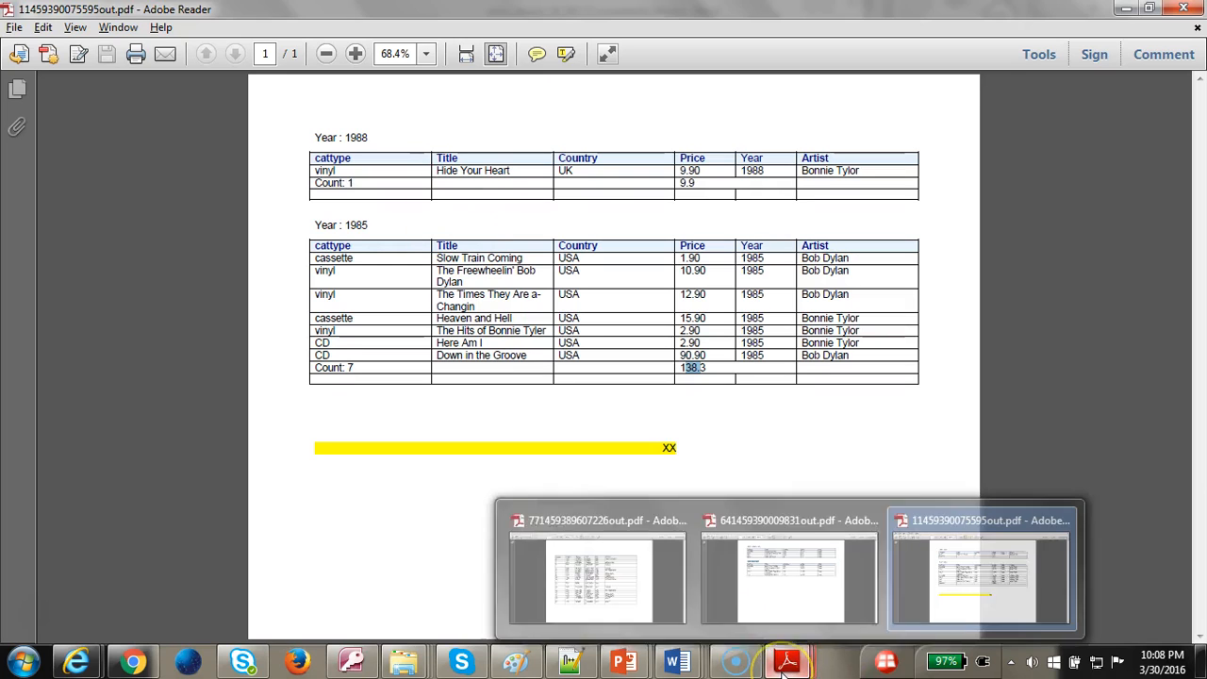
left_click(808, 602)
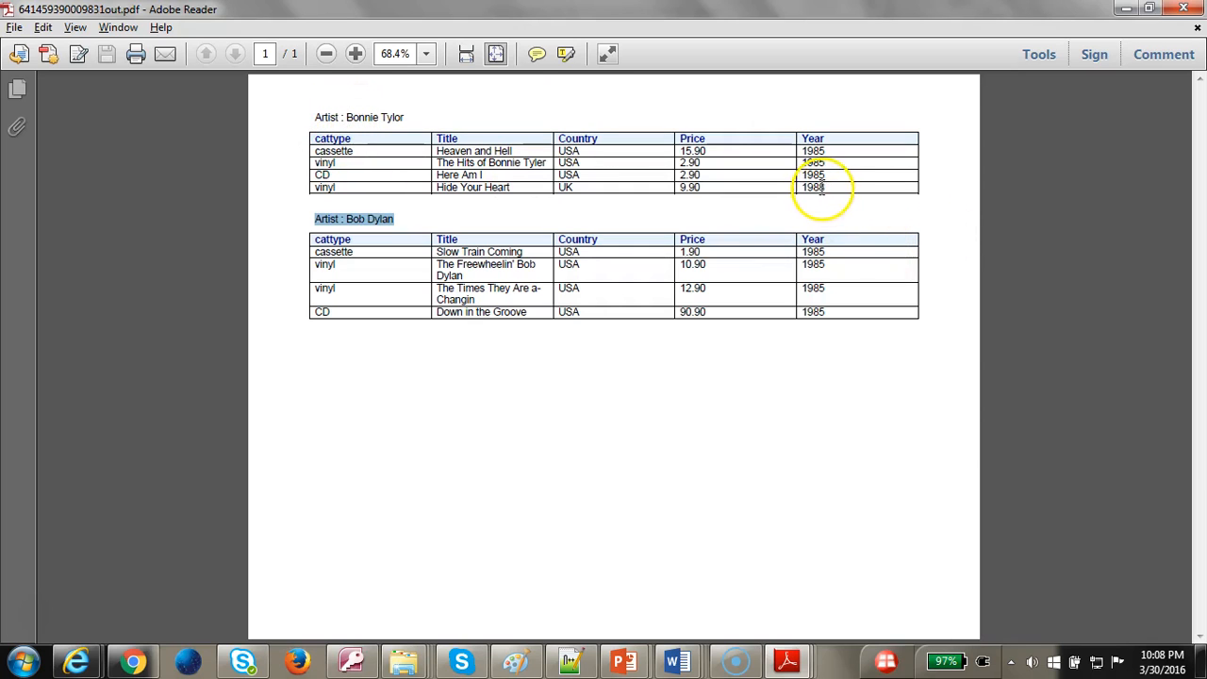
key("alt+Tab")
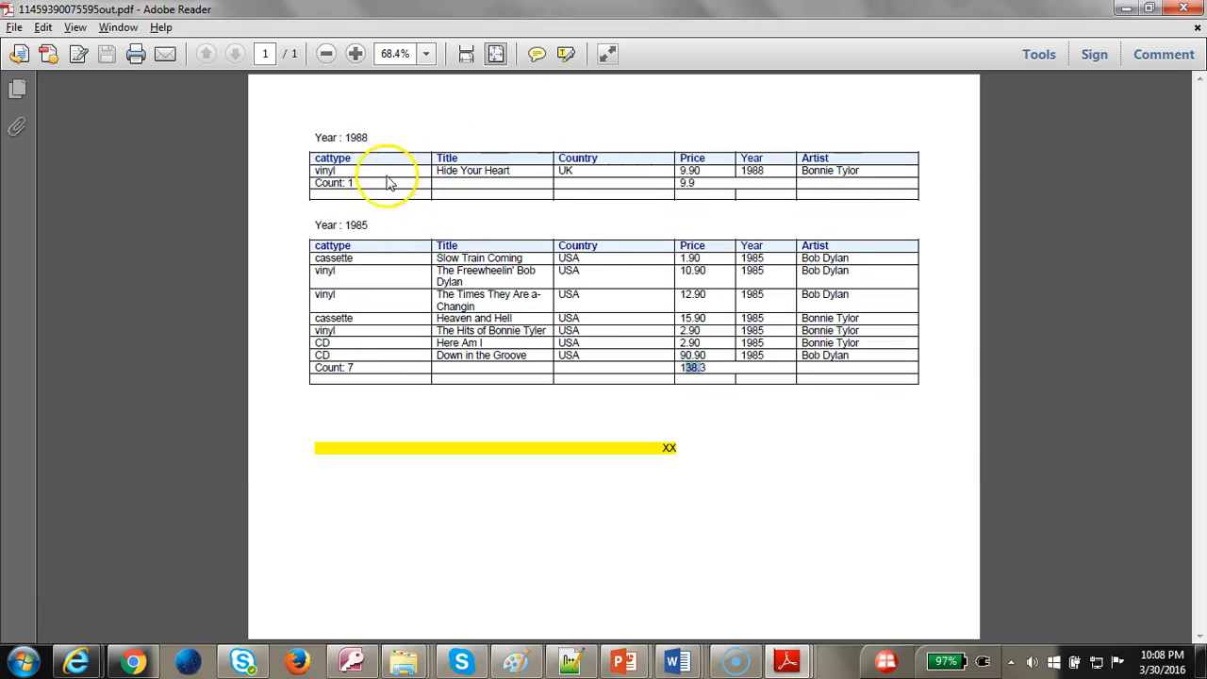
Switch to xxnn_chaper_18_002 in Word and open the year-grouped block above the Hider section in a maximized Field Browser.
mouse_move(680, 660)
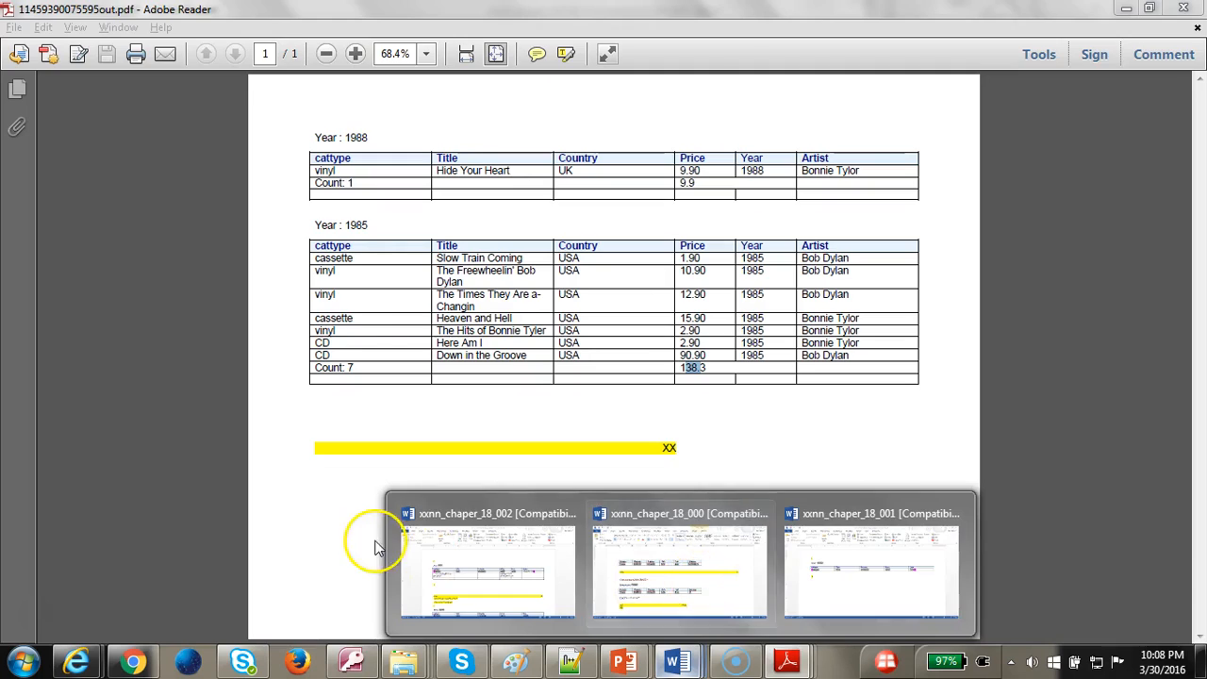
left_click(477, 538)
left_click_drag(205, 243, 236, 404)
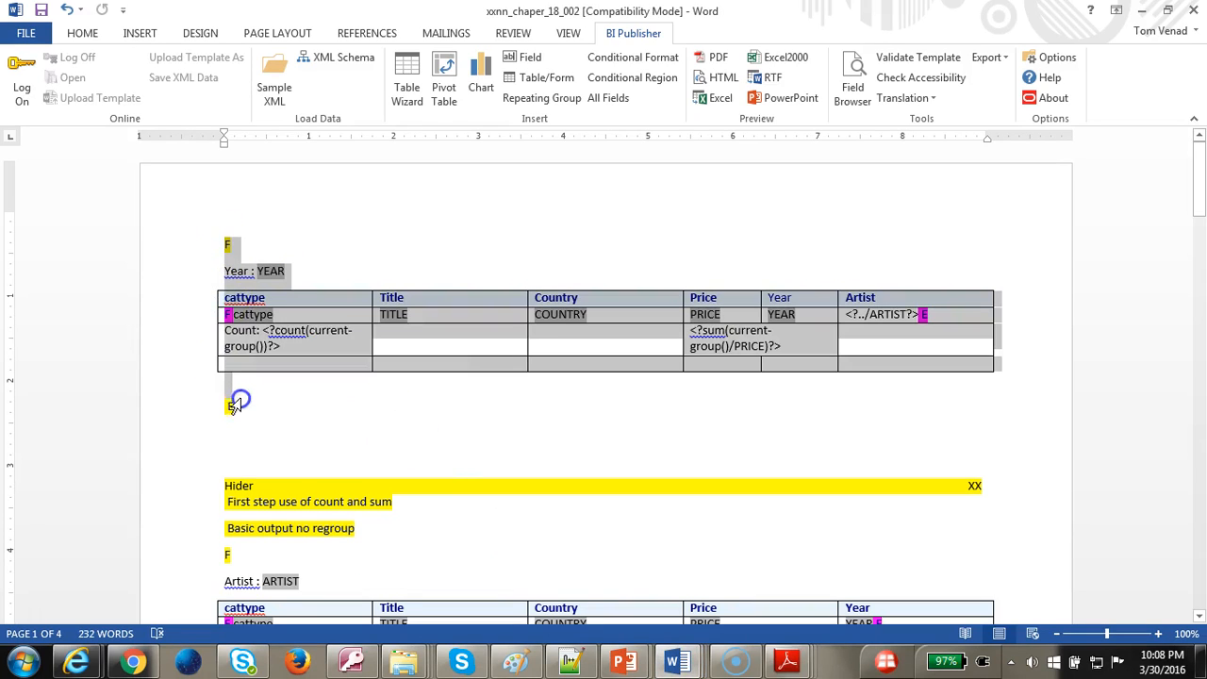
left_click(852, 85)
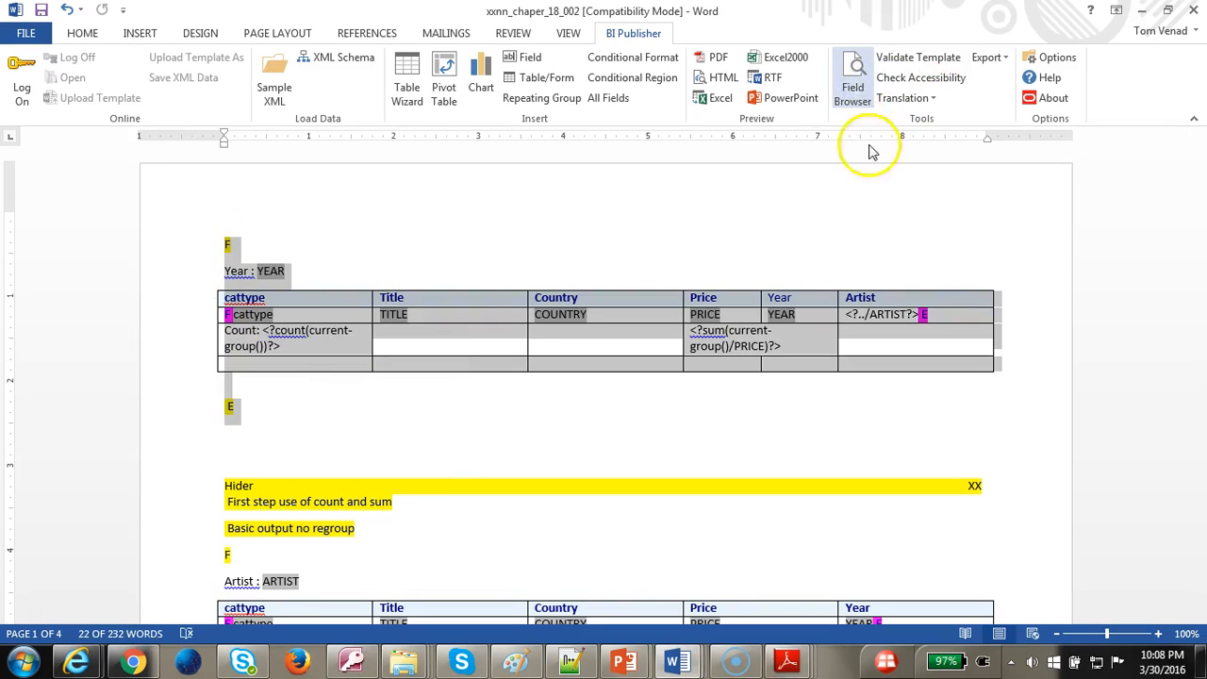
left_click(1147, 98)
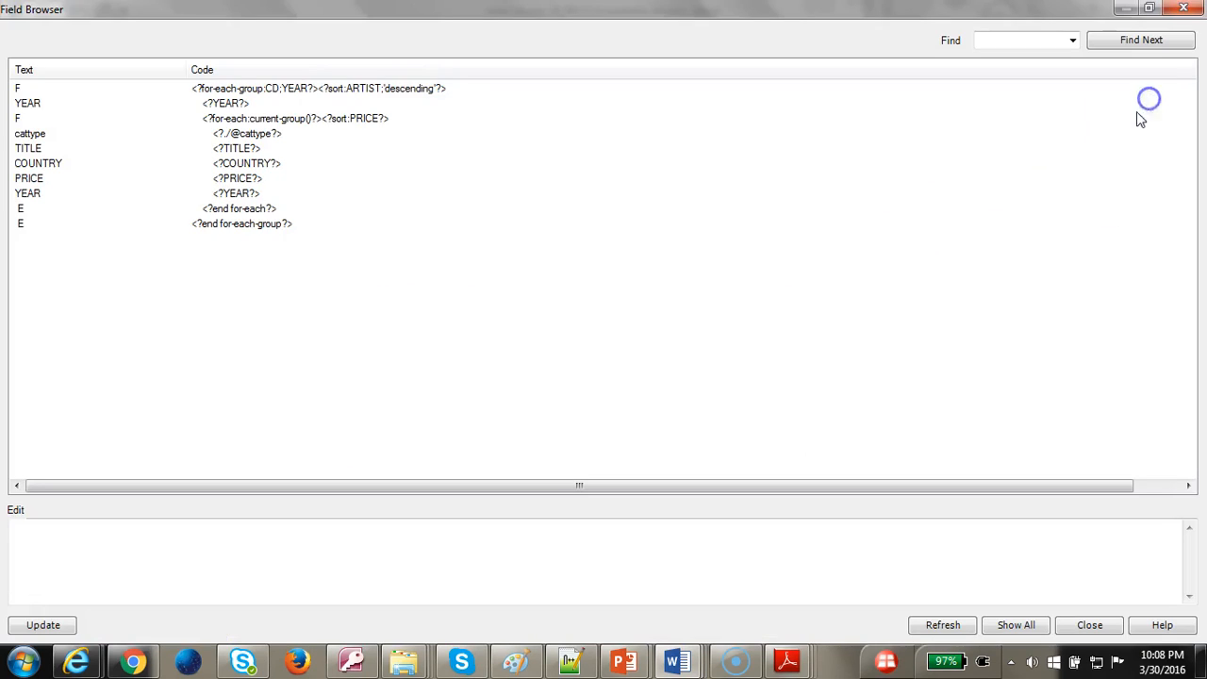
Examine the for-each-group code on YEAR and the nested current-group() loop, consulting the PowerPoint slide show, and close the Field Browser.
left_click(314, 90)
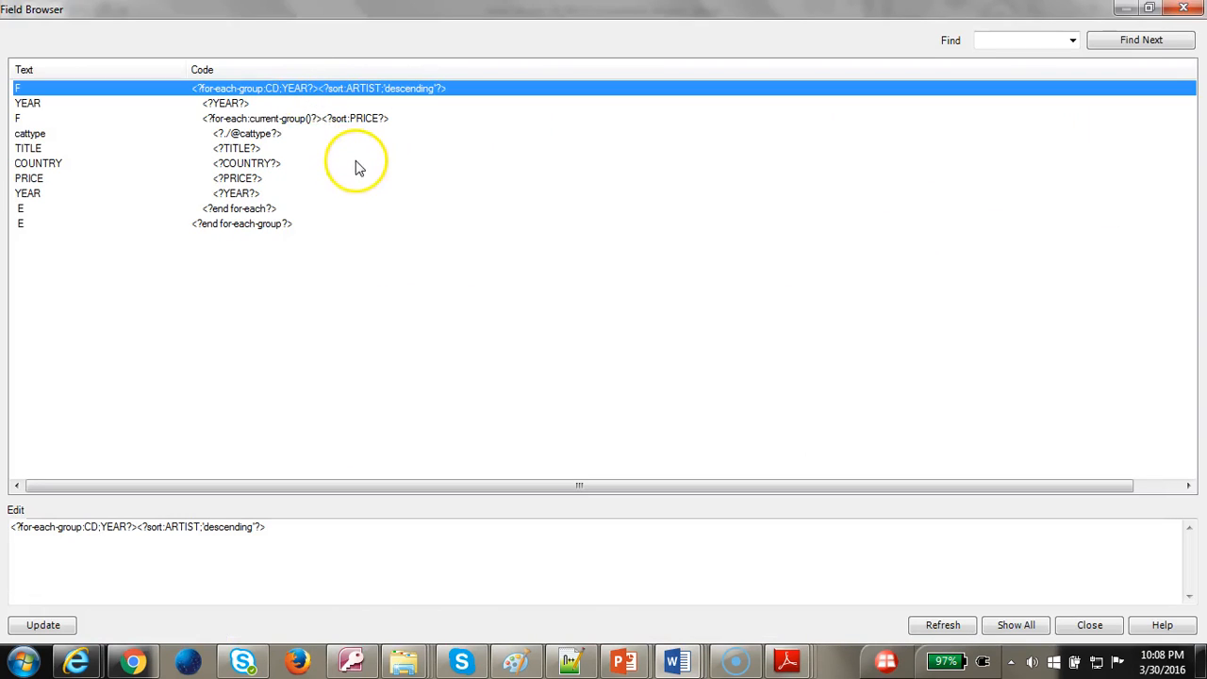
left_click(85, 531)
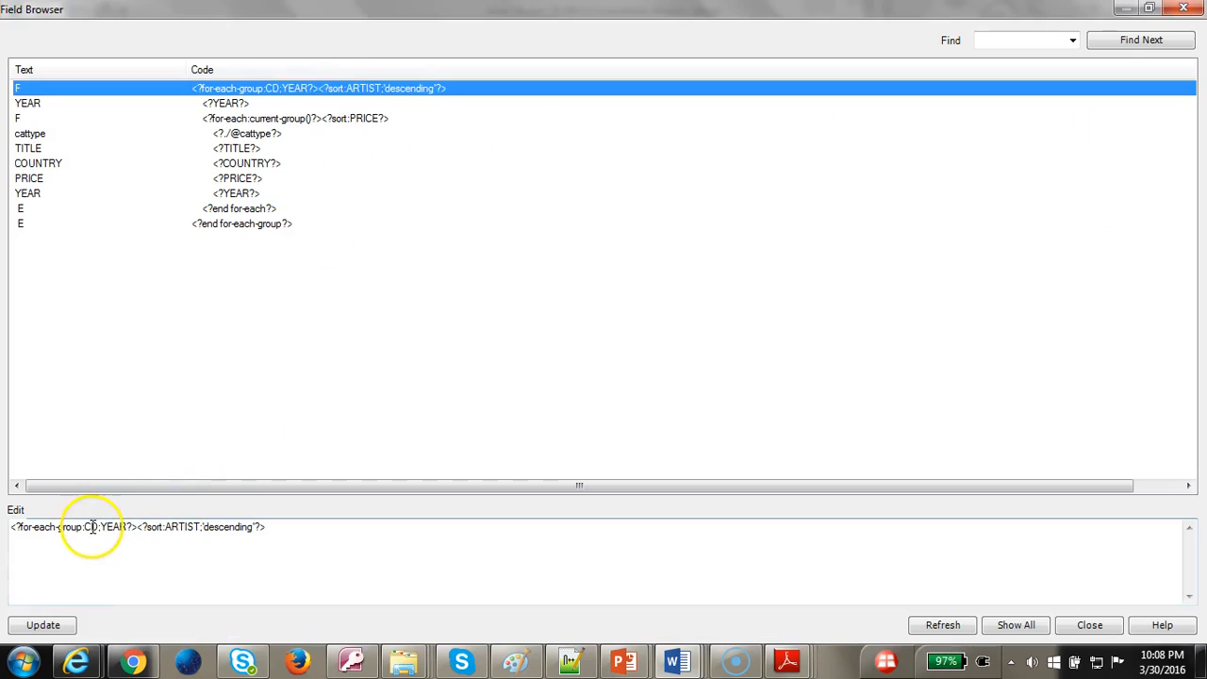
double_click(91, 526)
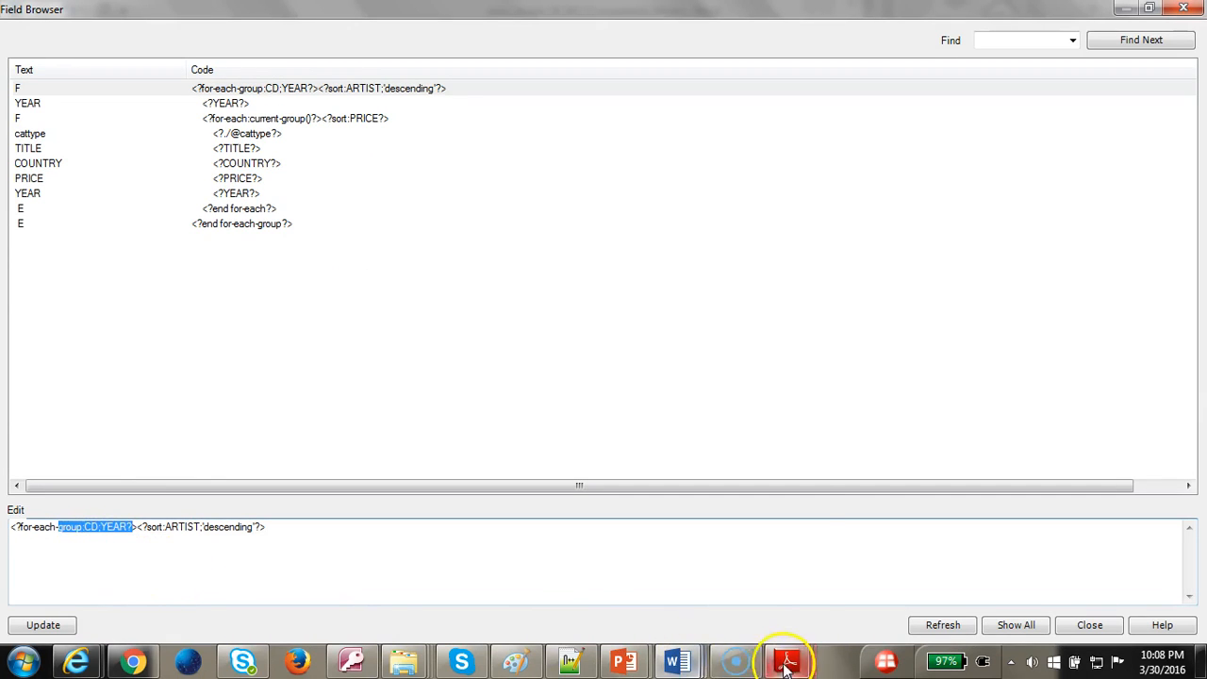
mouse_move(633, 662)
left_click(715, 593)
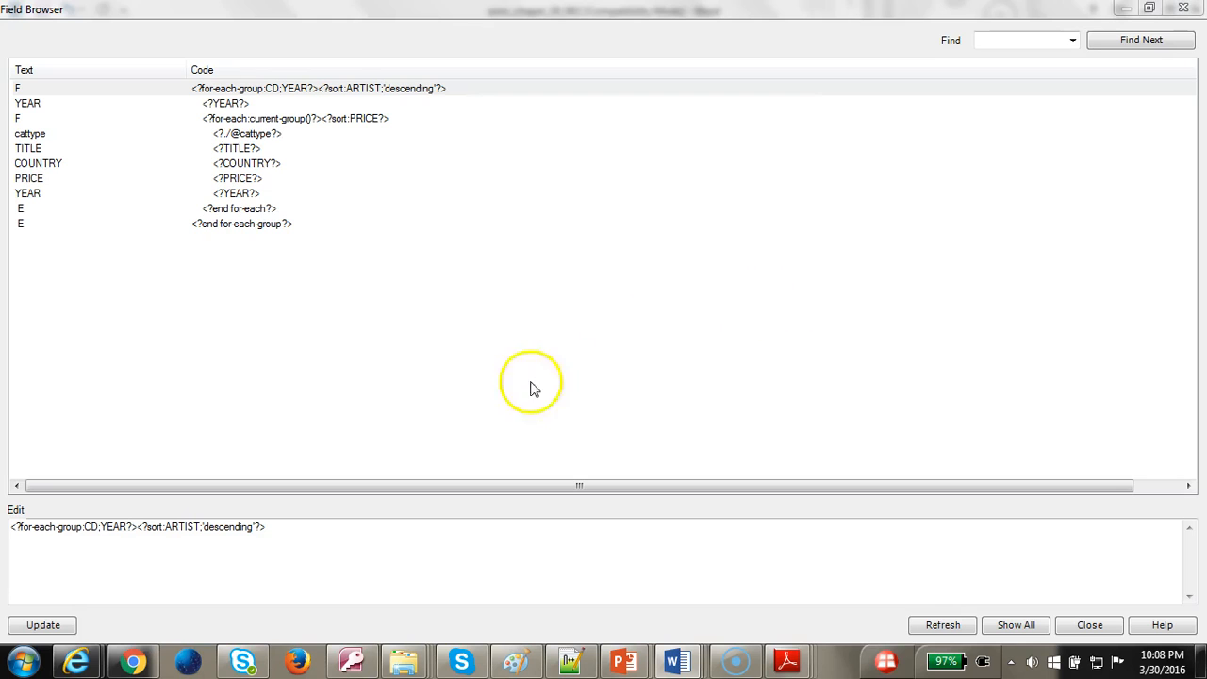
left_click(280, 123)
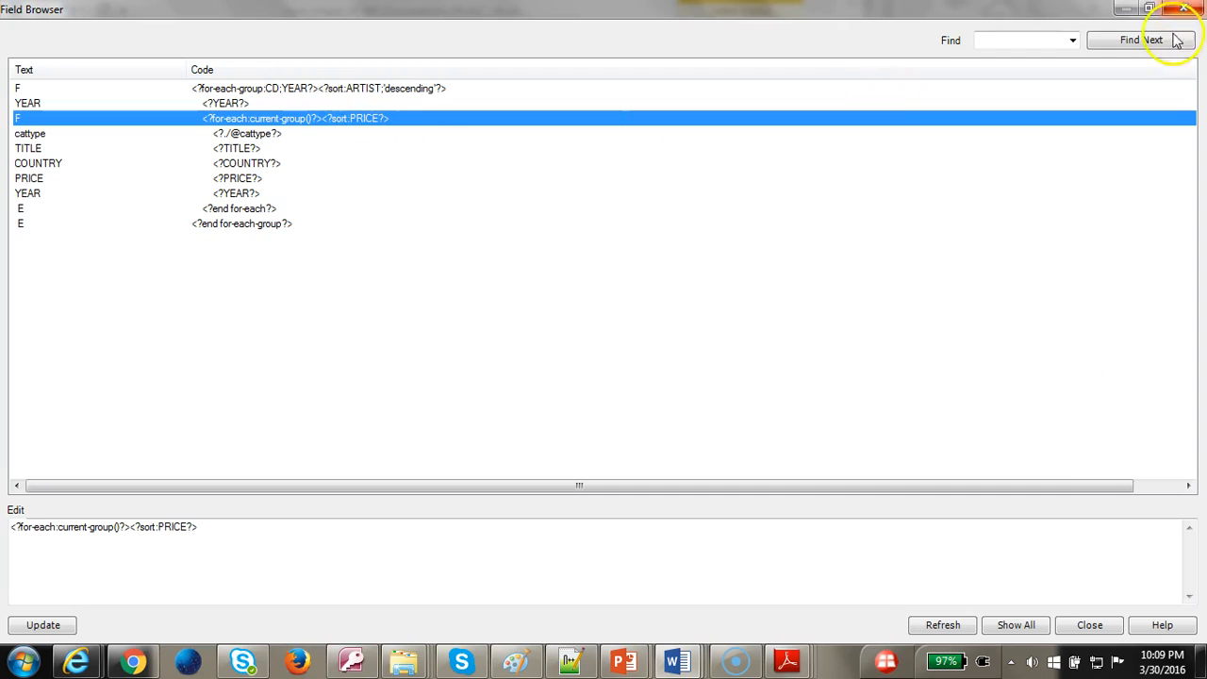
left_click(1089, 625)
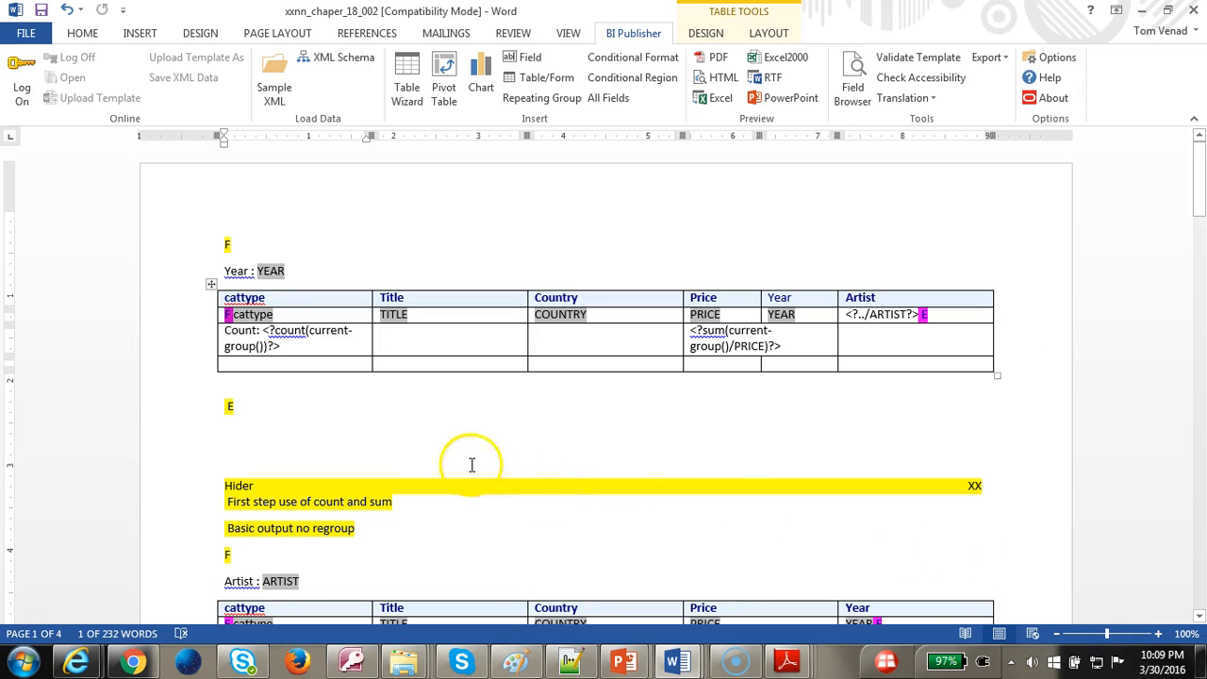
Undo the pasted year block and place a copy of the Group by Year artist block above the Hider section instead.
key("ctrl+z")
scroll(458, 453, "down", 5)
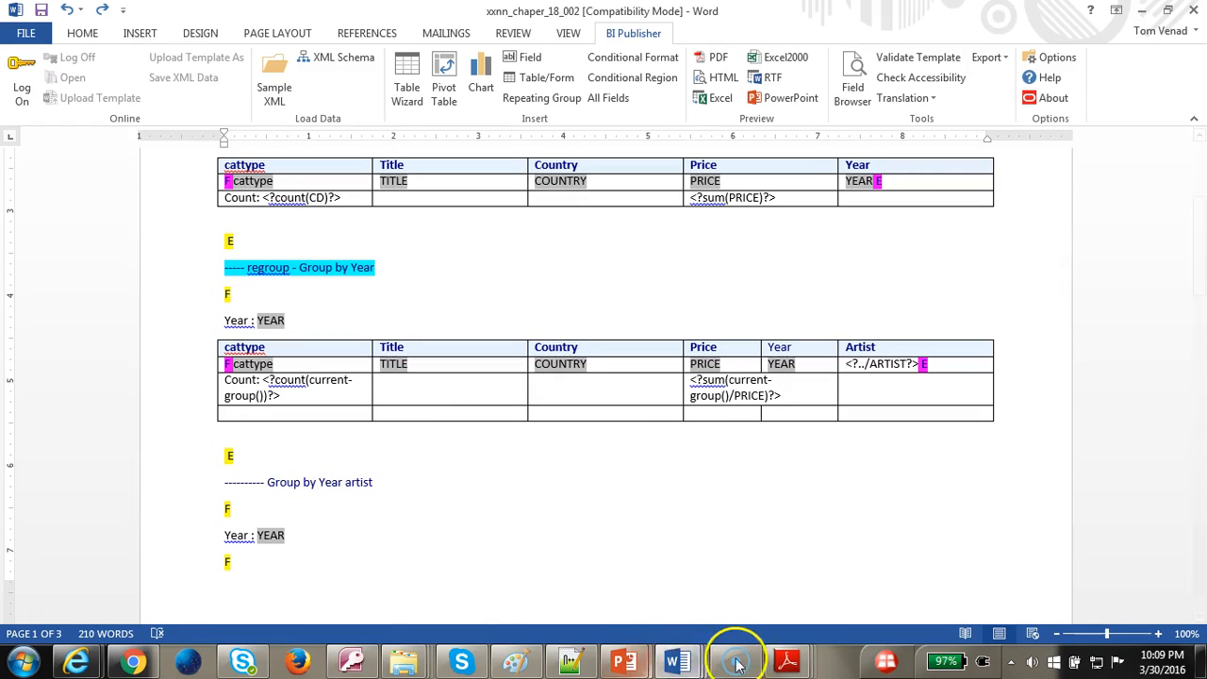
scroll(366, 508, "down", 4)
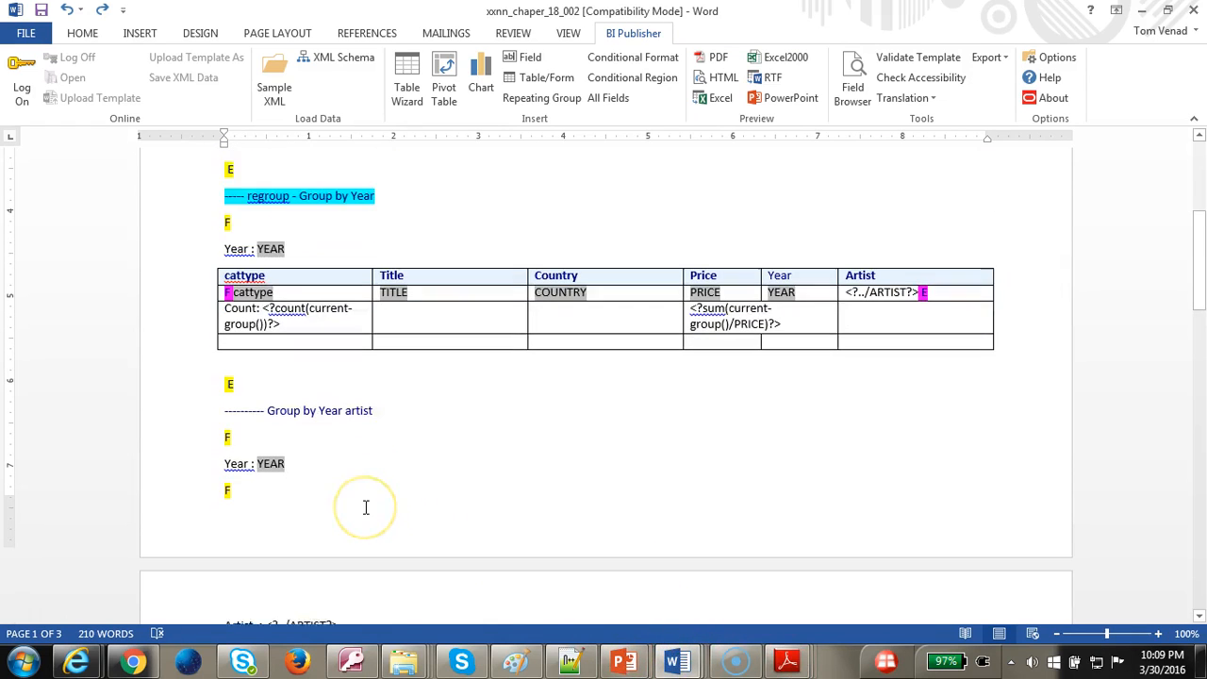
left_click(202, 283)
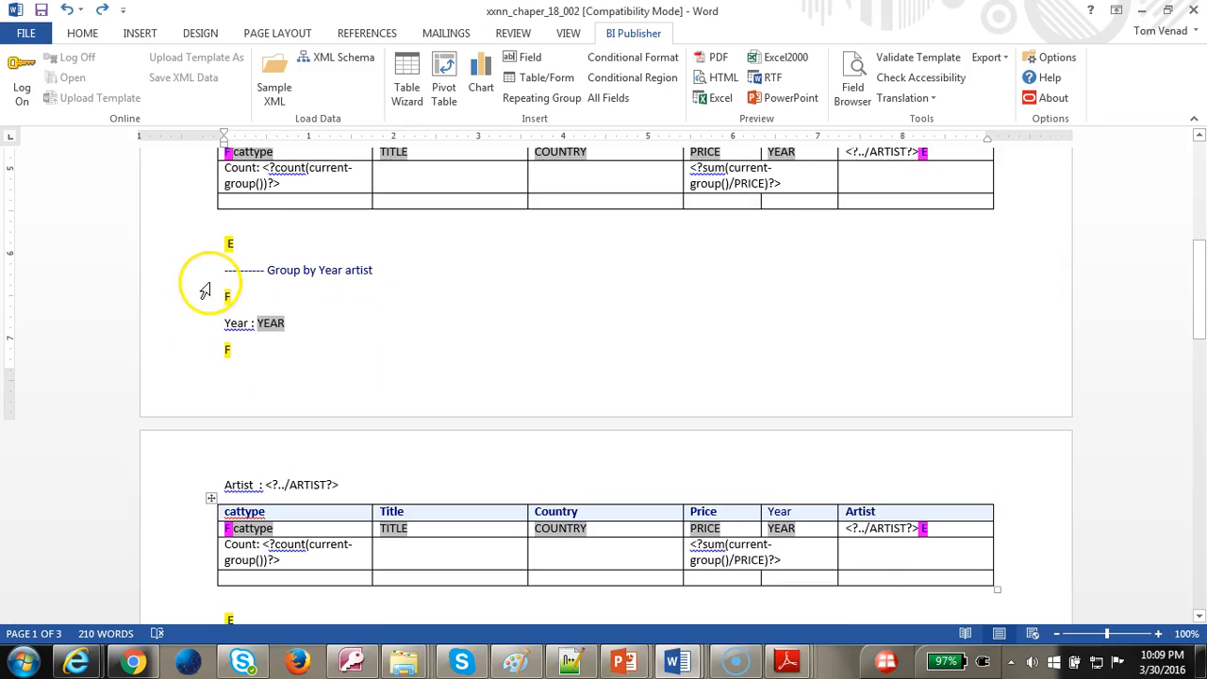
scroll(267, 462, "down", 2)
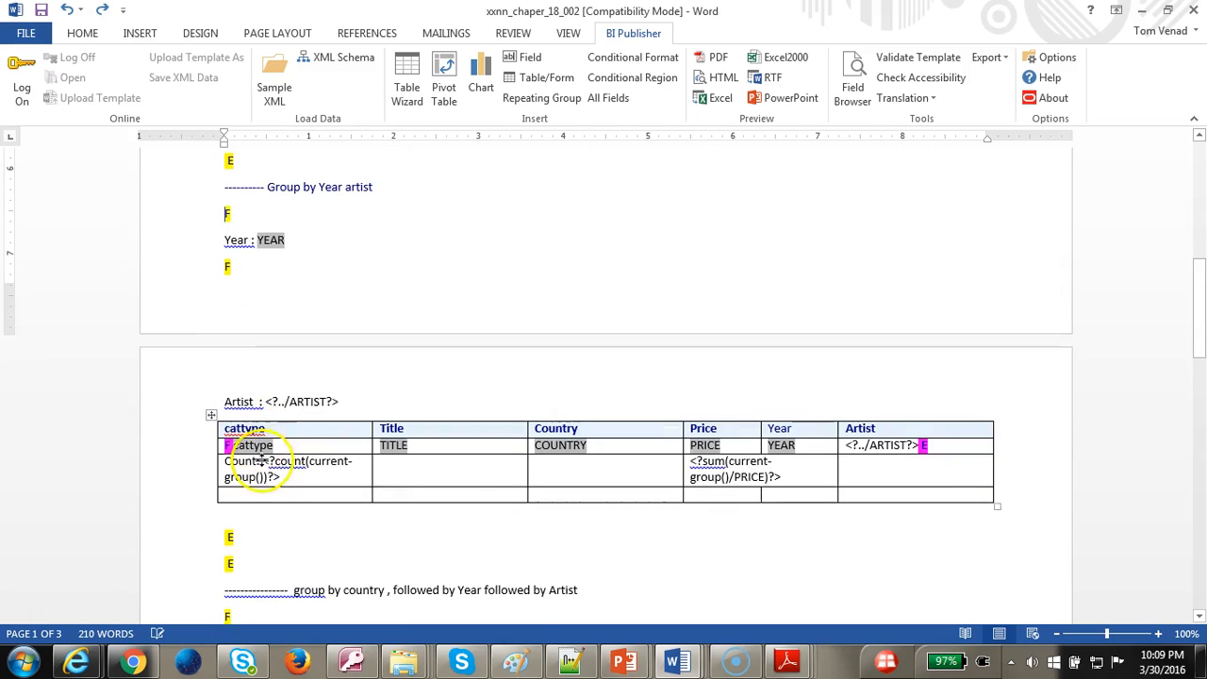
left_click(264, 559, "shift")
key("ctrl+c")
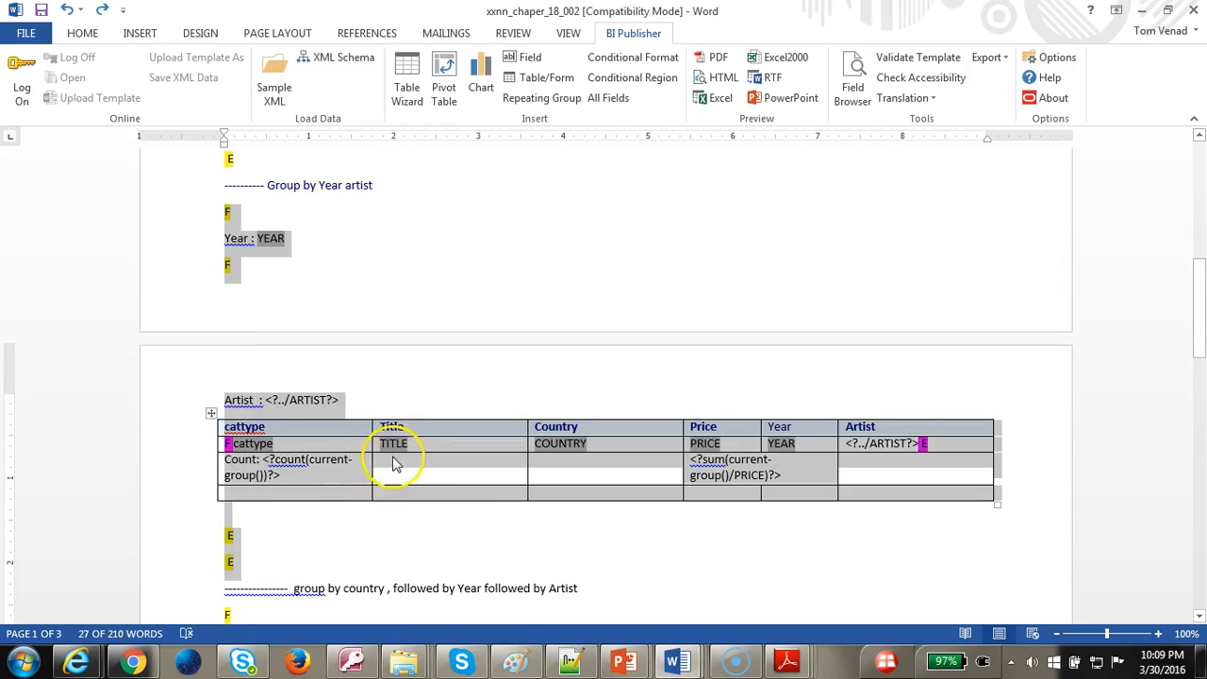
scroll(390, 459, "up", 10)
left_click(257, 179)
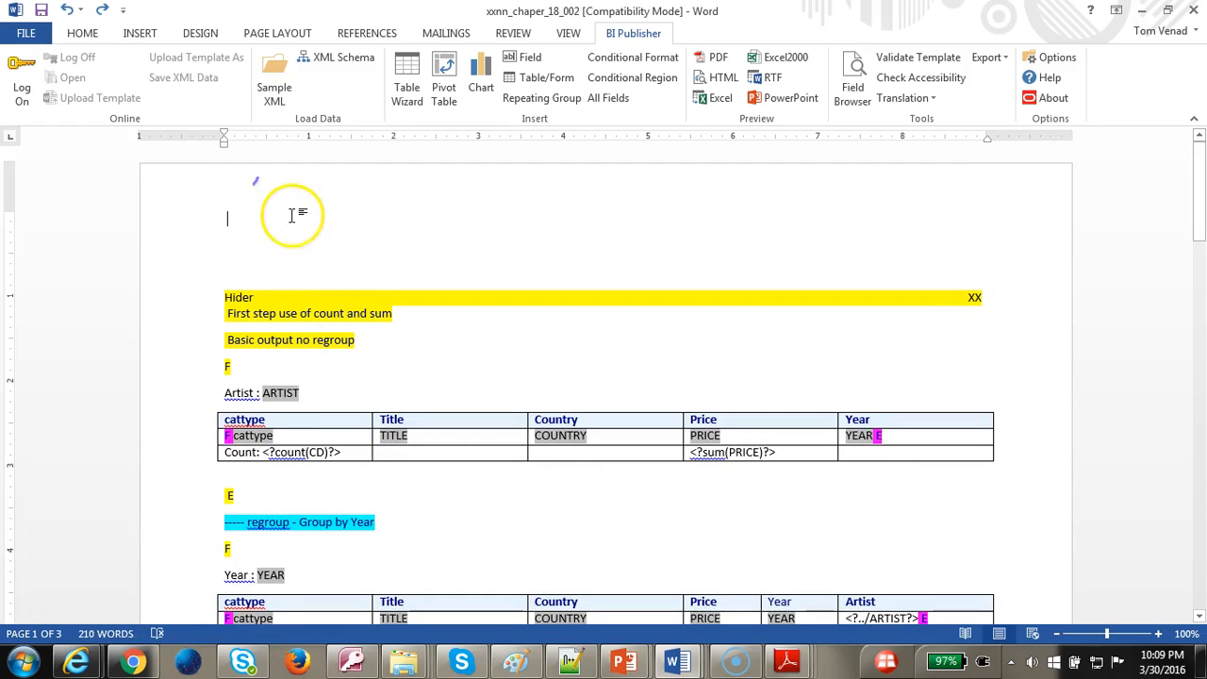
key("ctrl+v")
Switch to the PowerPoint slide show, review the "Regroup 1 –By year and artist" slide, and return to the Word template.
key("alt+Tab")
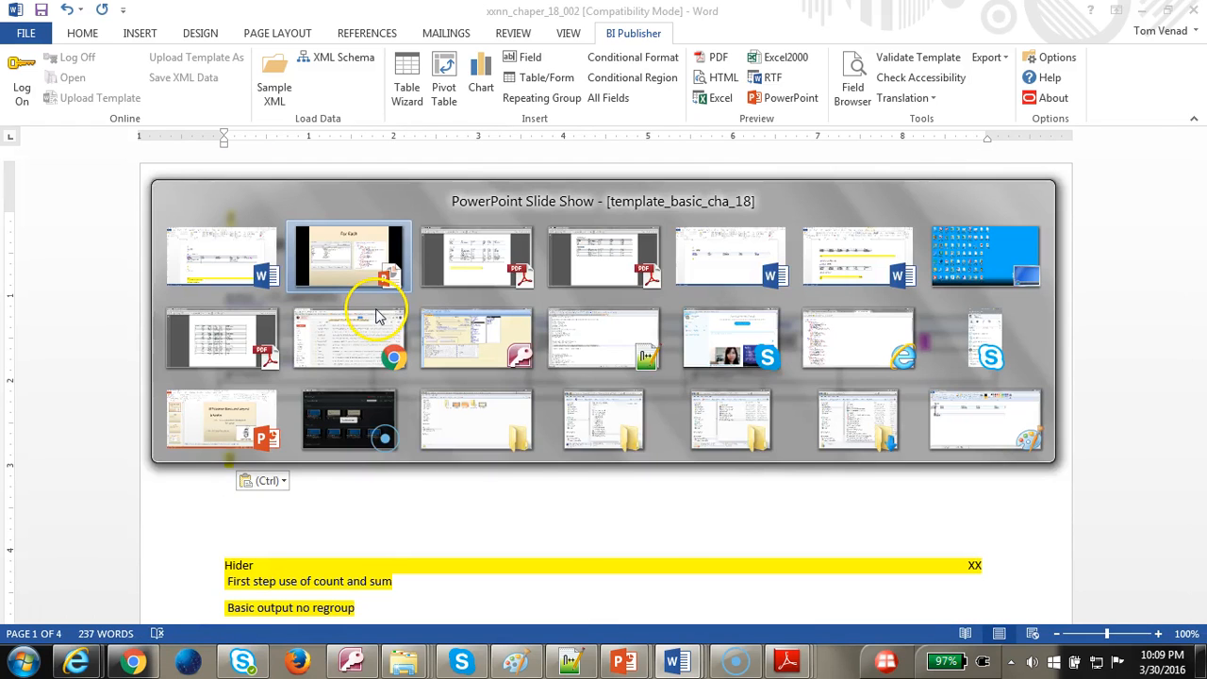
left_click(849, 500)
left_click(851, 507)
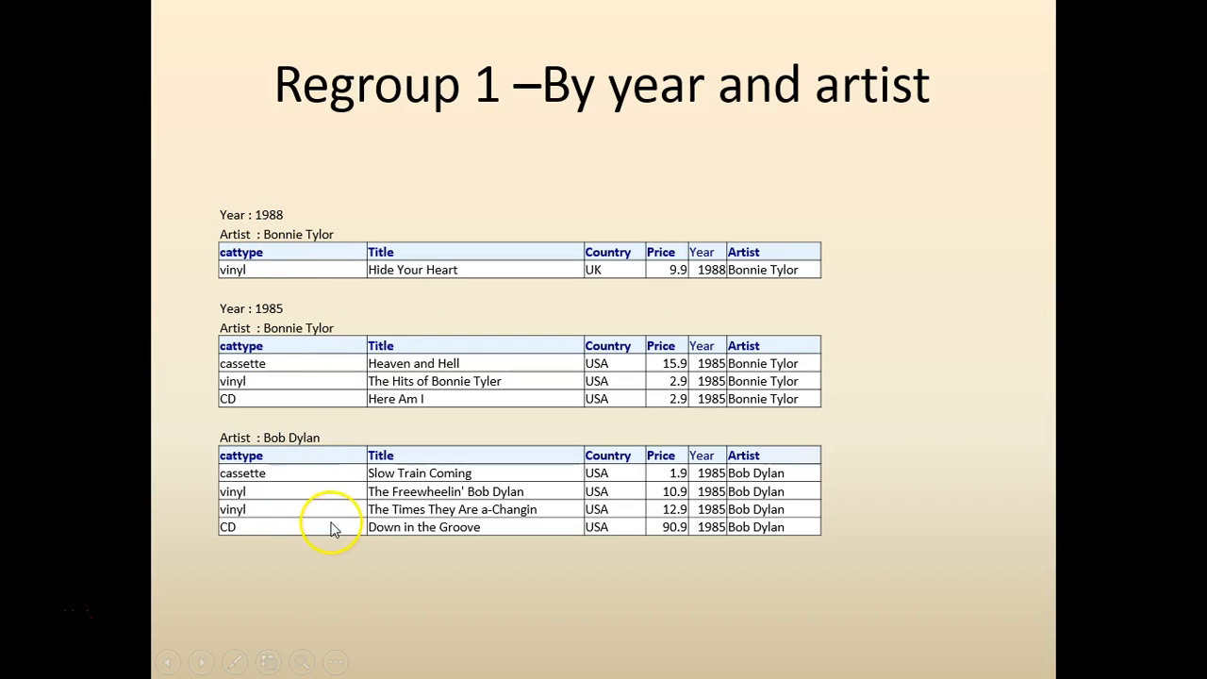
key("alt+Tab")
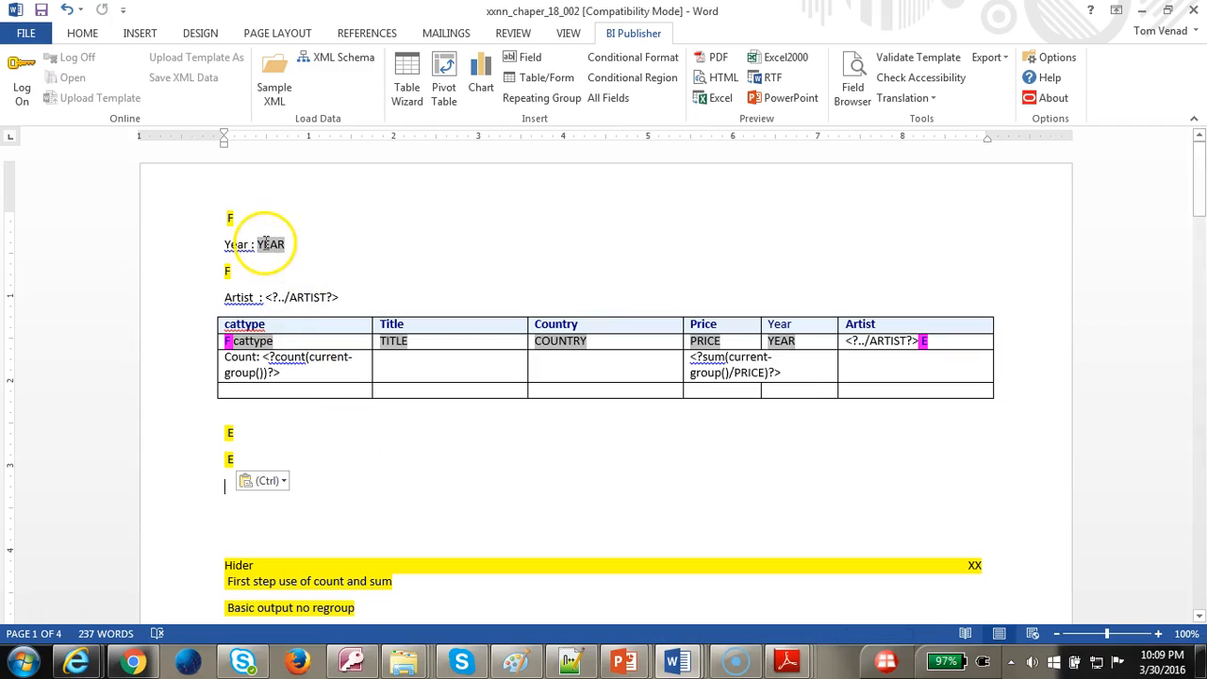
Preview the year-and-artist template as PDF, check each group's count and price total, and return to Word.
left_click_drag(199, 220, 273, 425)
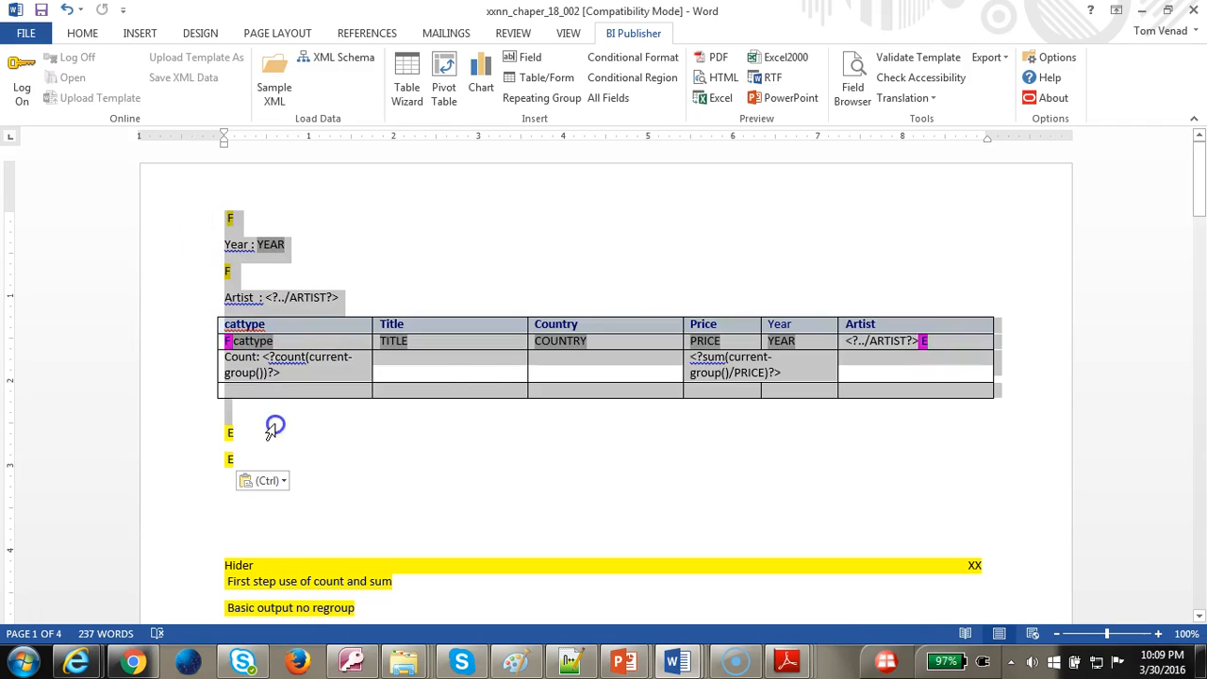
left_click(714, 57)
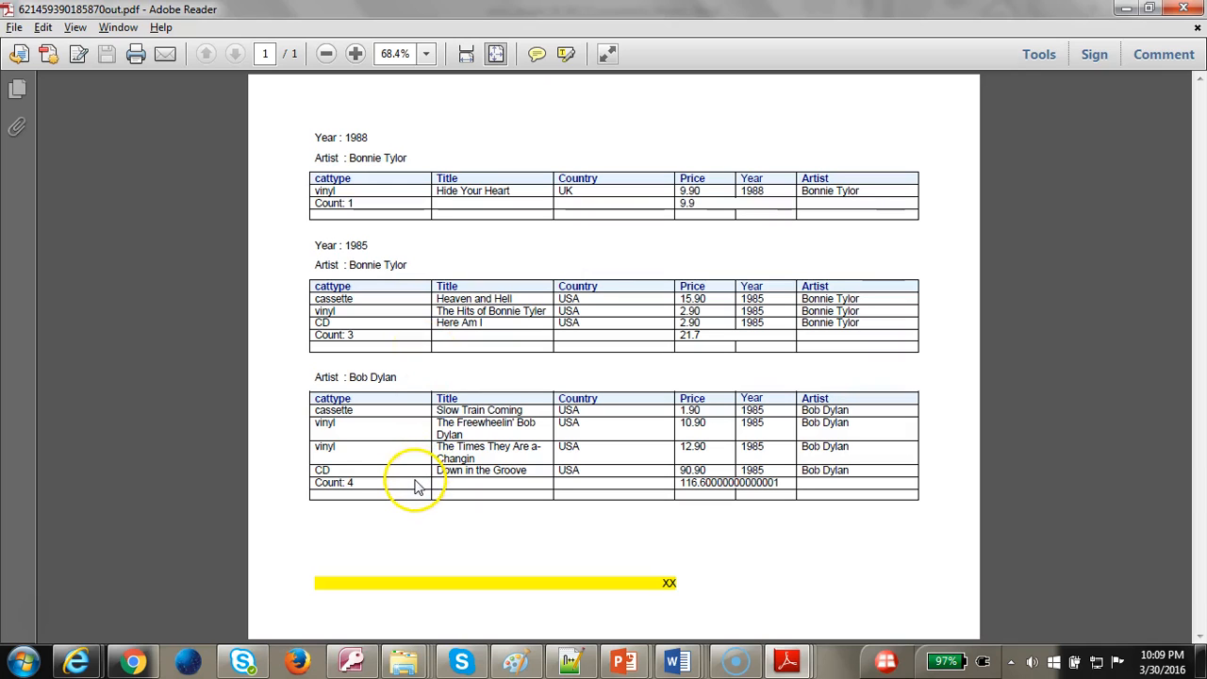
key("alt+Tab")
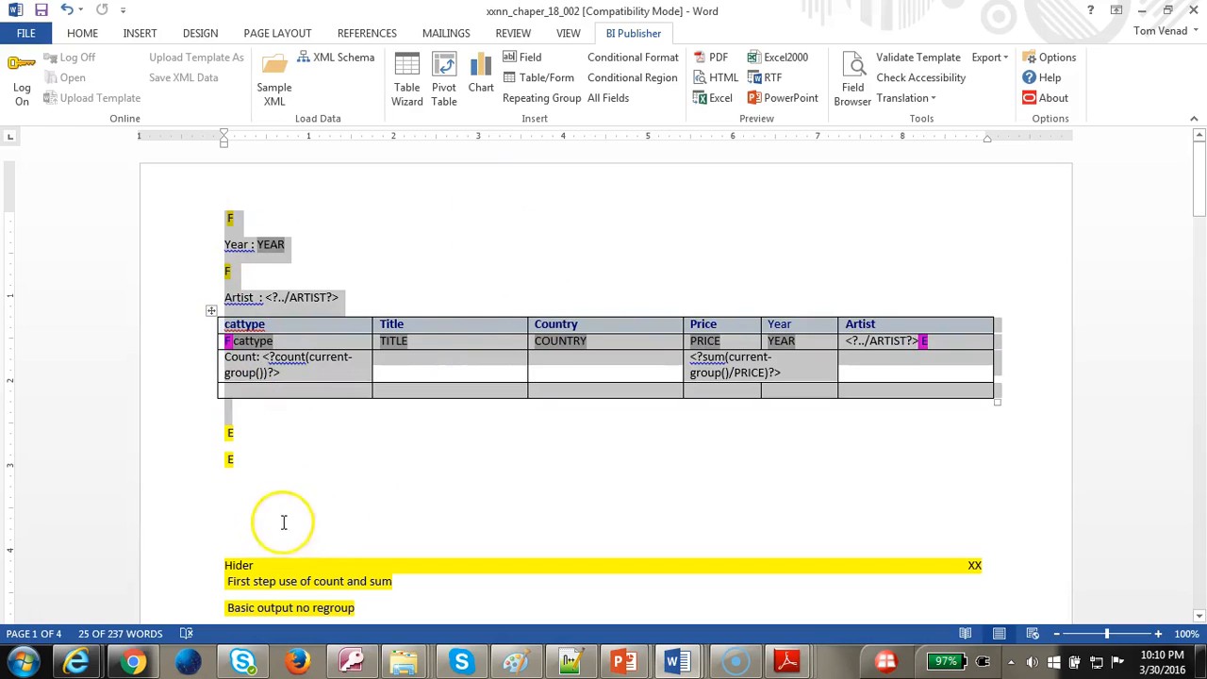
Inspect the YEAR group, nested ARTIST group and current-group() loop codes of the whole pasted block in the Field Browser, and close it.
left_click(253, 460, "shift")
left_click(847, 74)
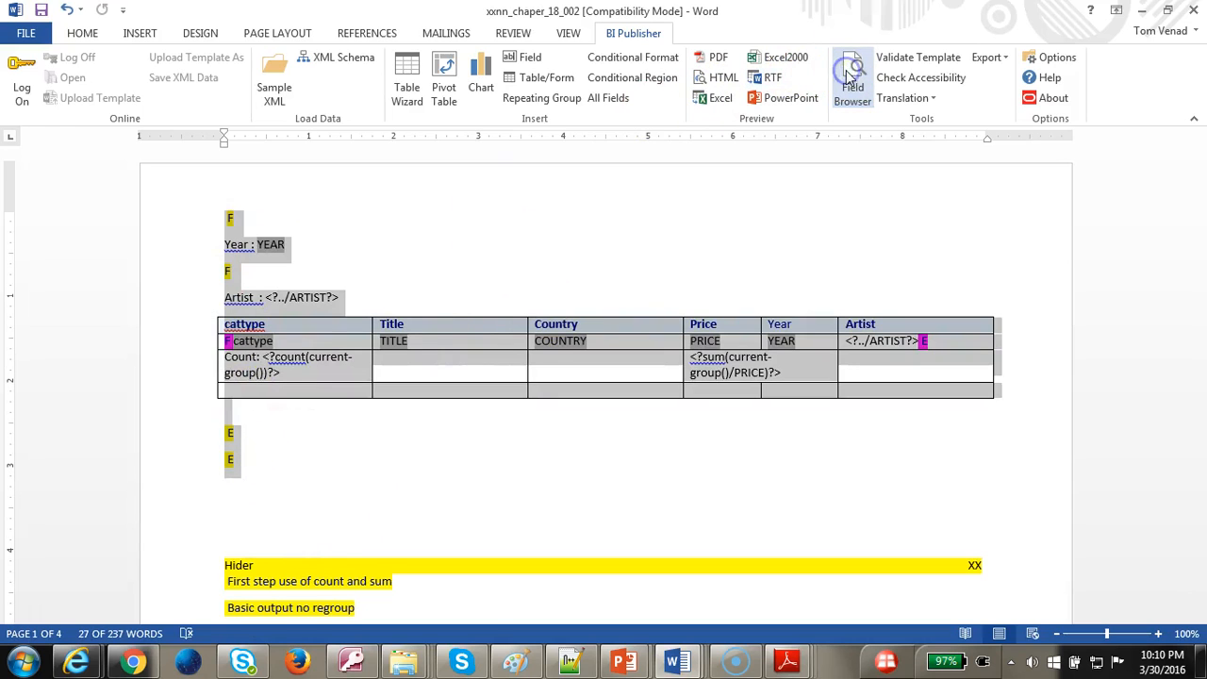
left_click(1151, 100)
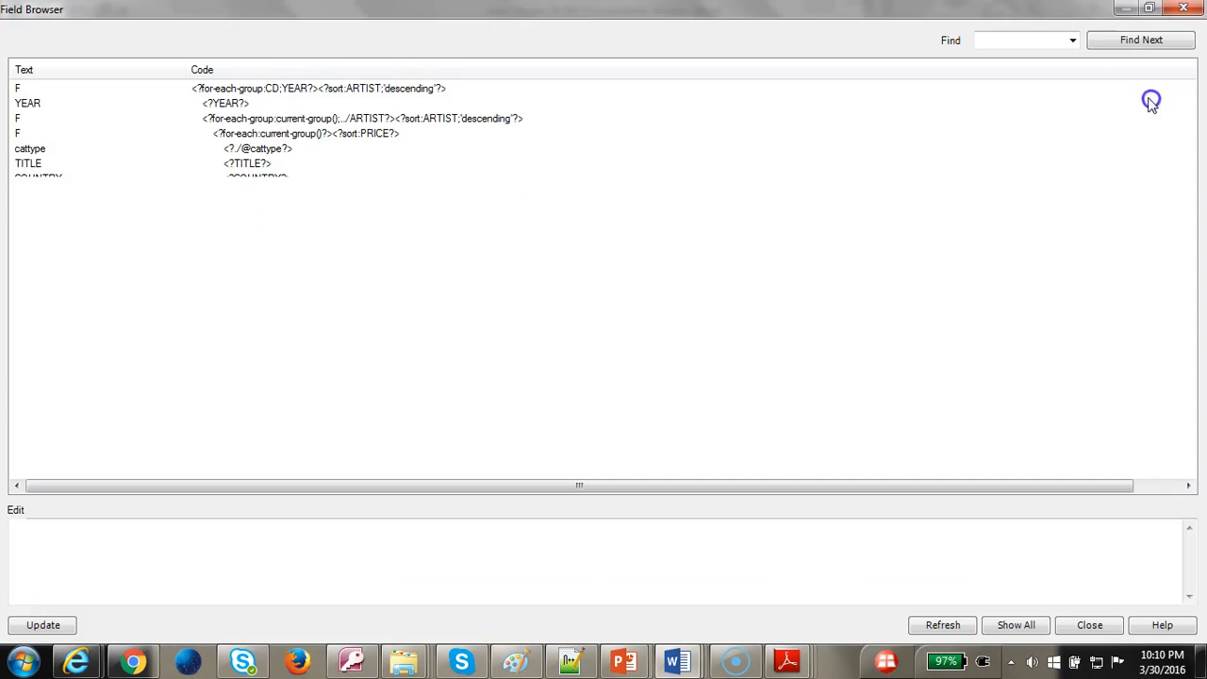
left_click(283, 89)
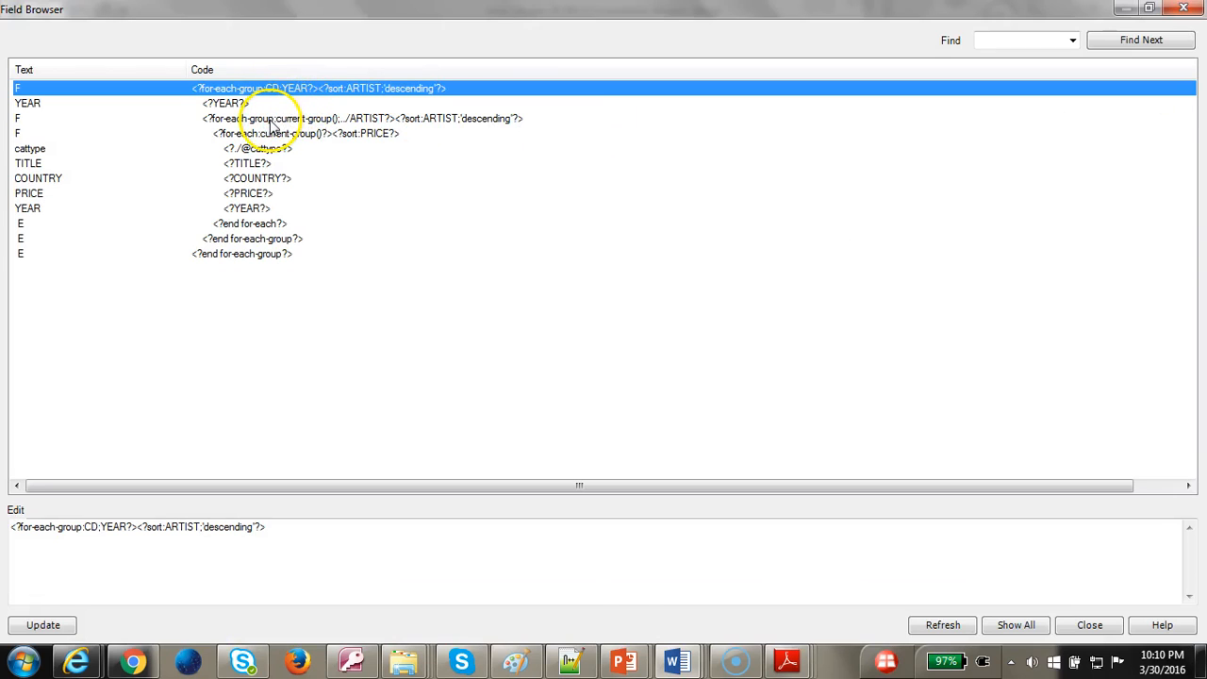
left_click(271, 120)
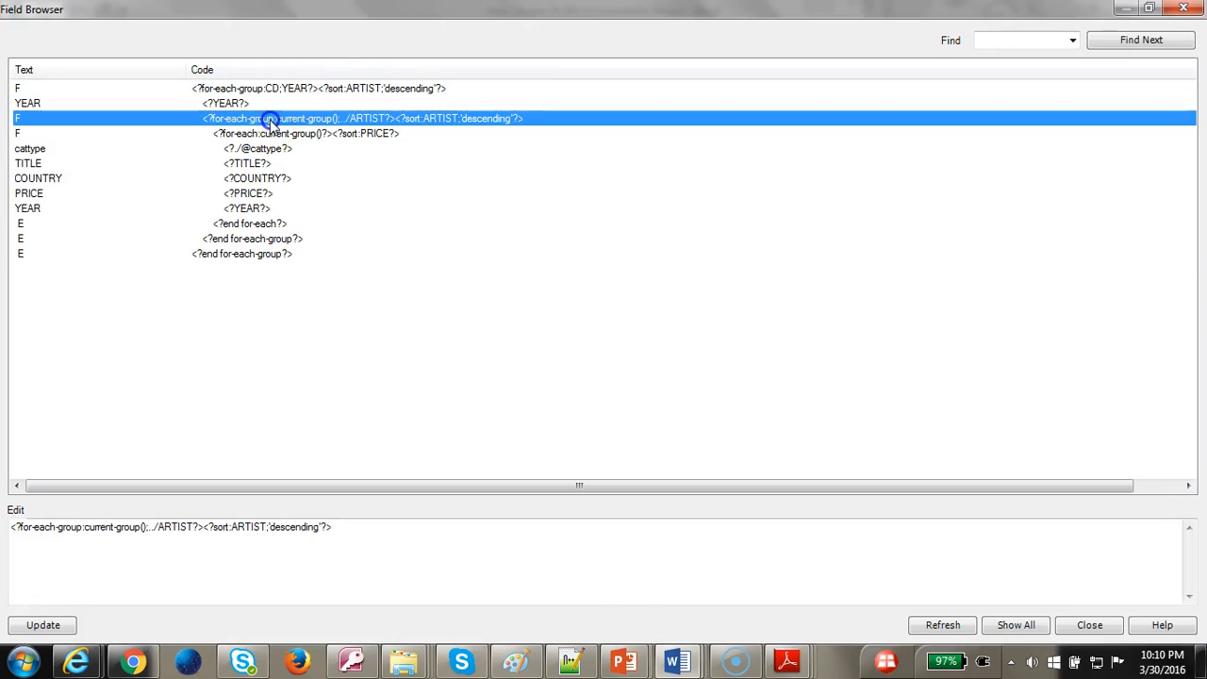
left_click(364, 135)
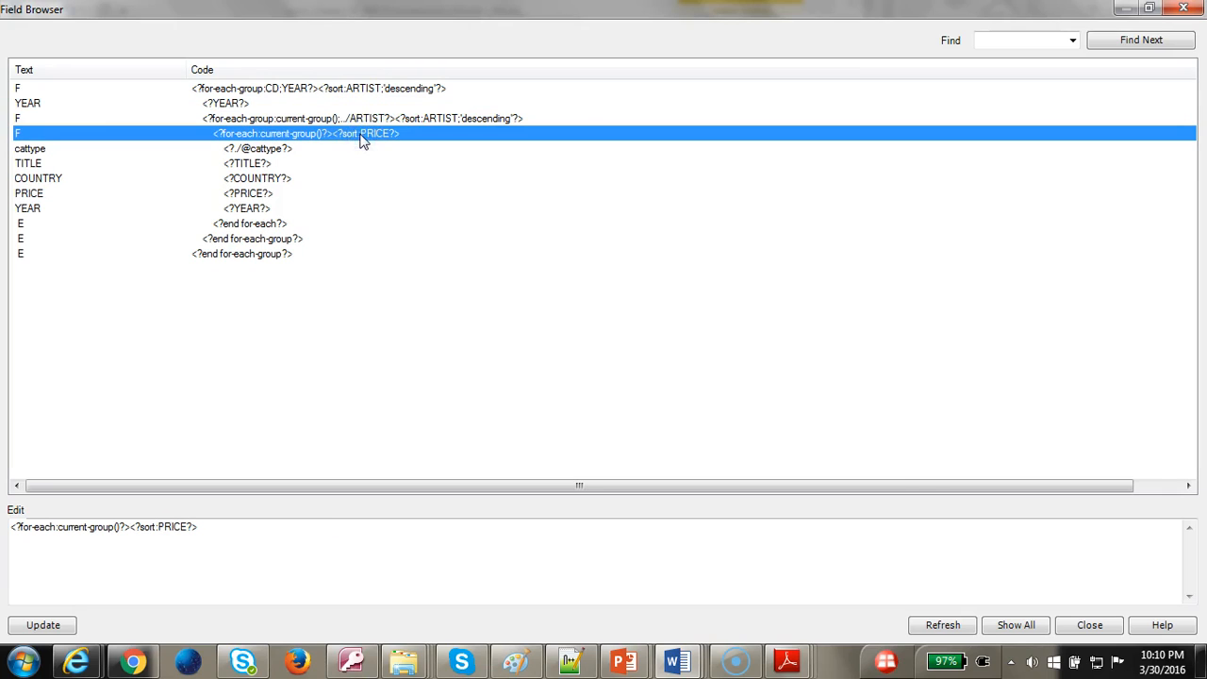
left_click(1090, 625)
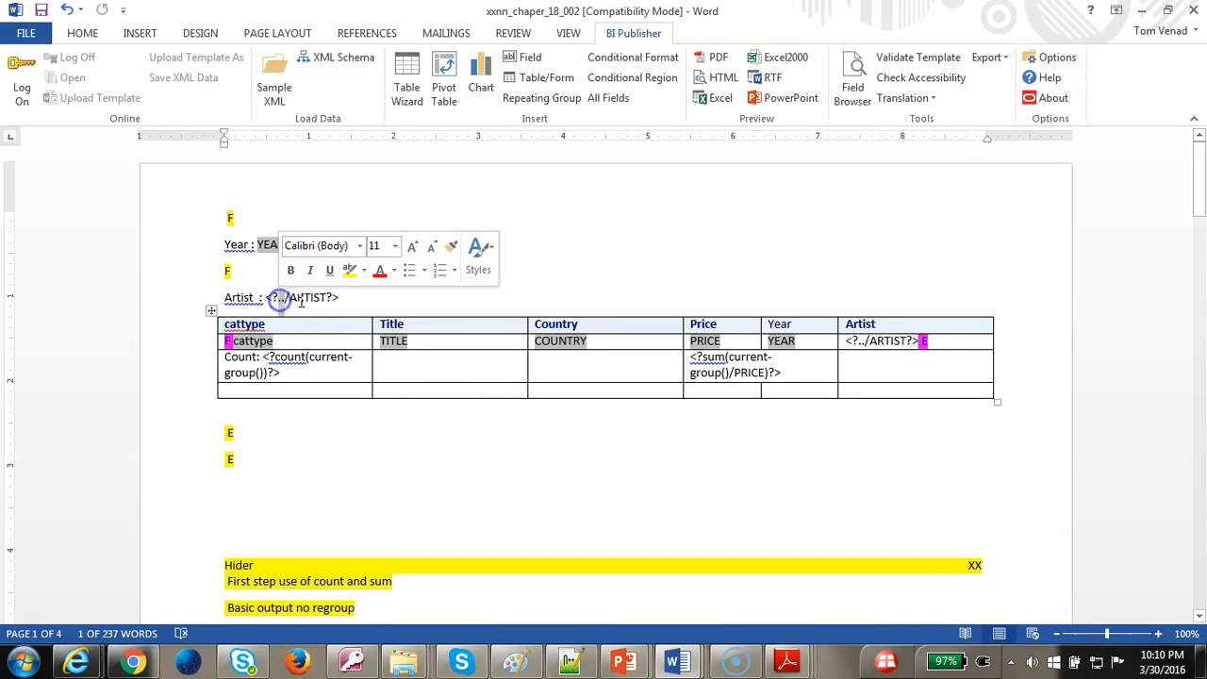
Examine the ../ parent path in the Artist line and the count(current-group()) expression in the table's Count cell.
left_click(343, 301)
left_click(291, 299)
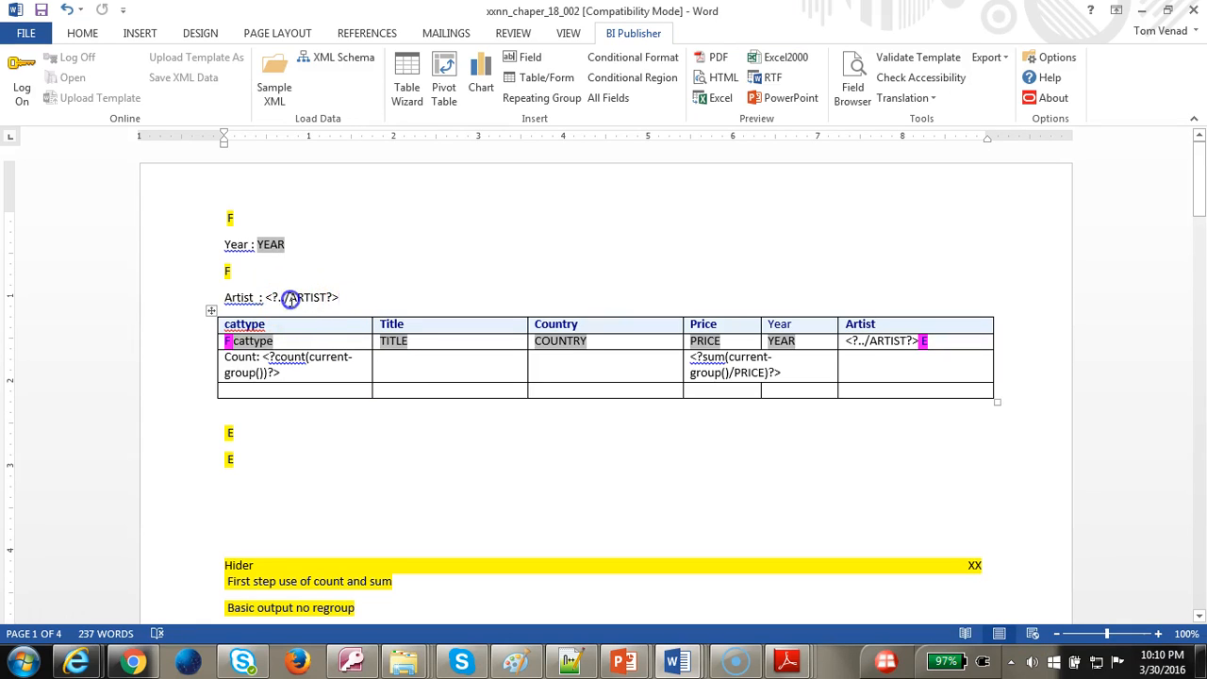
double_click(279, 298)
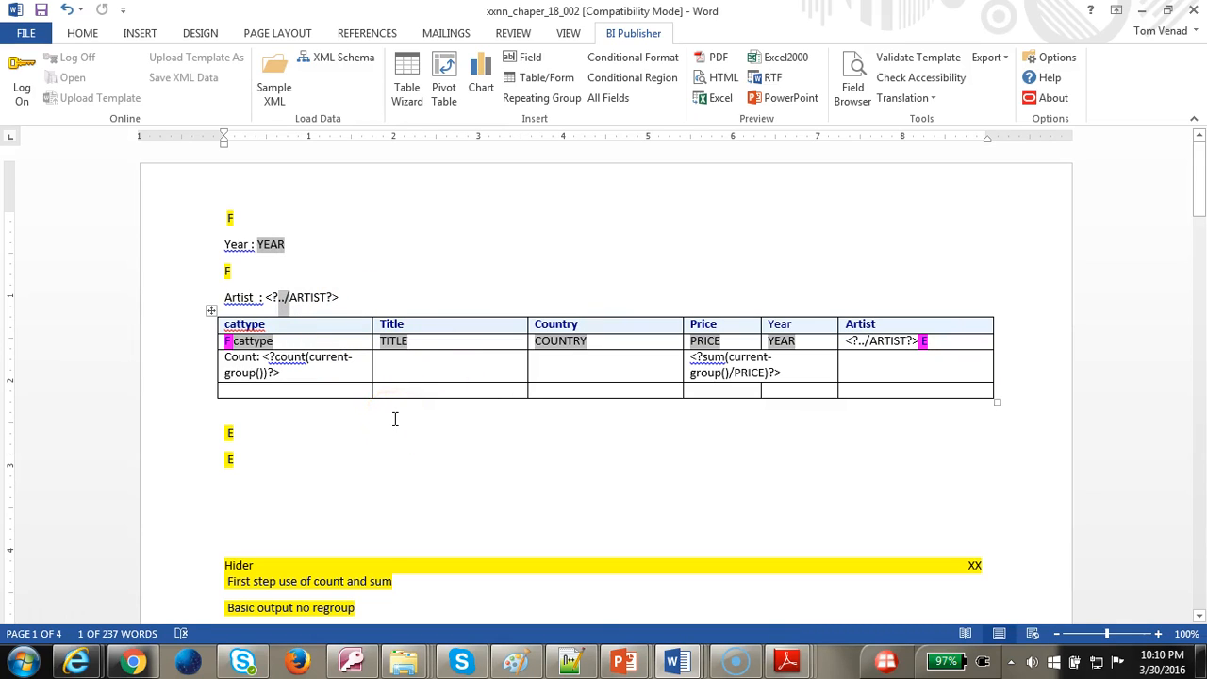
left_click(286, 300)
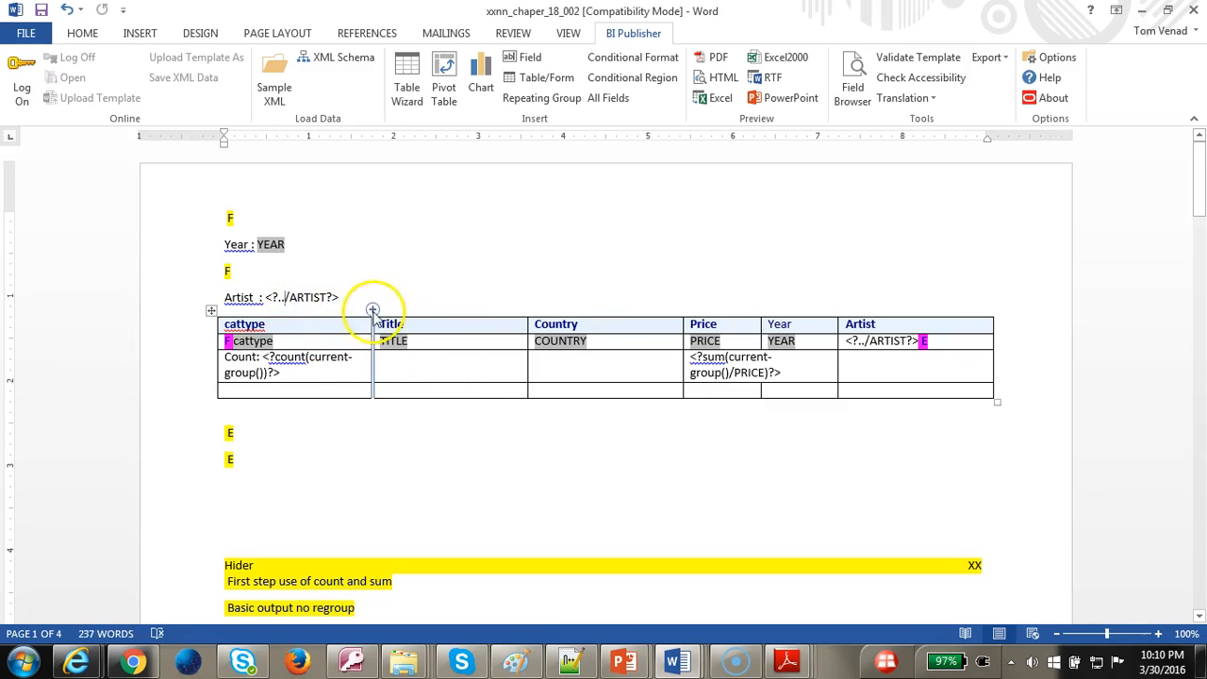
double_click(287, 302)
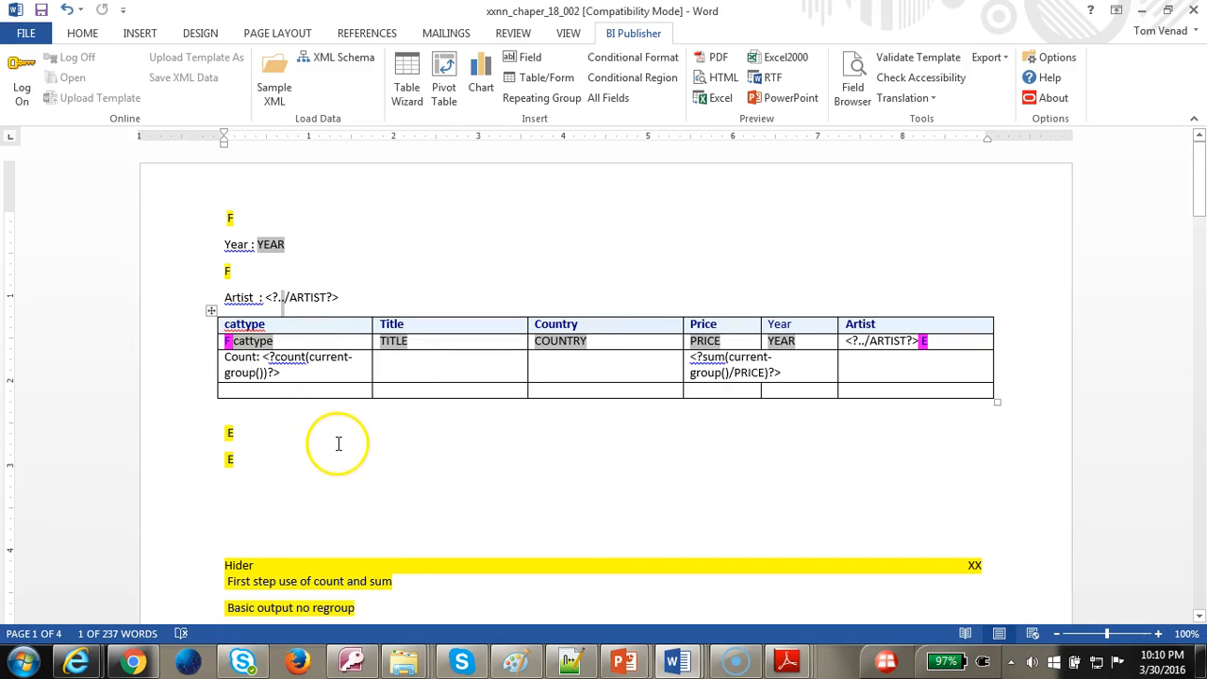
left_click(283, 368)
double_click(282, 373)
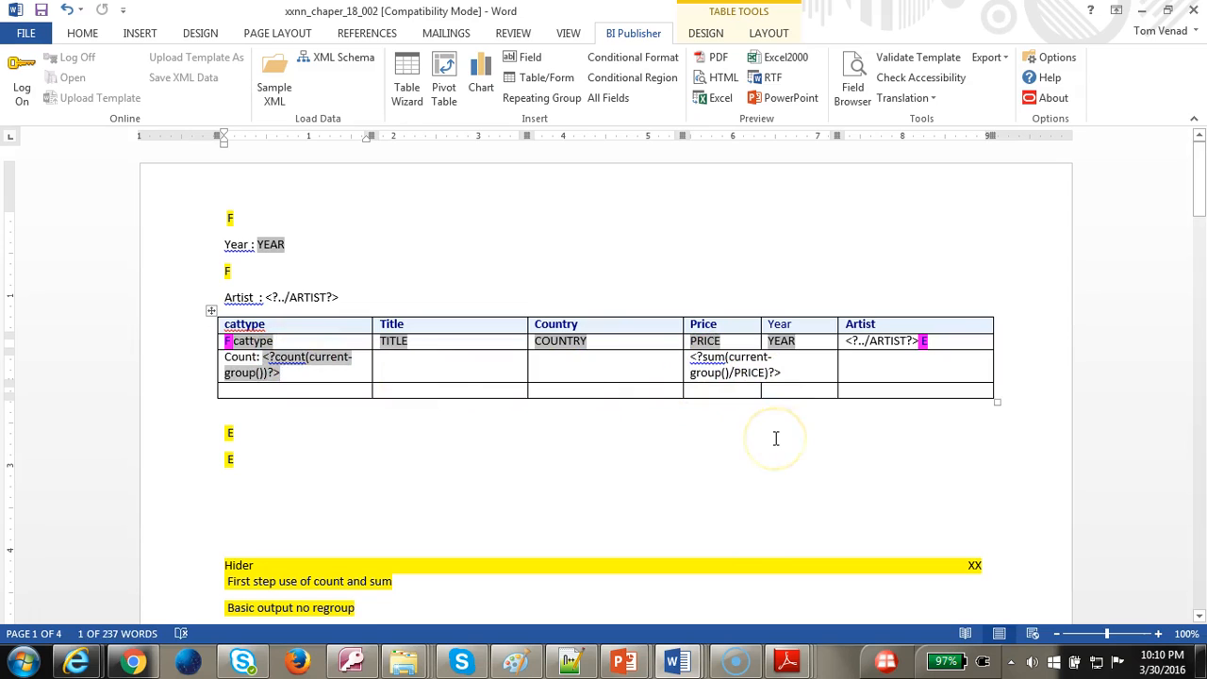
Look over the template sections below the pasted block and switch to the PowerPoint slide show's year-and-artist regroup slide.
scroll(414, 341, "down", 15)
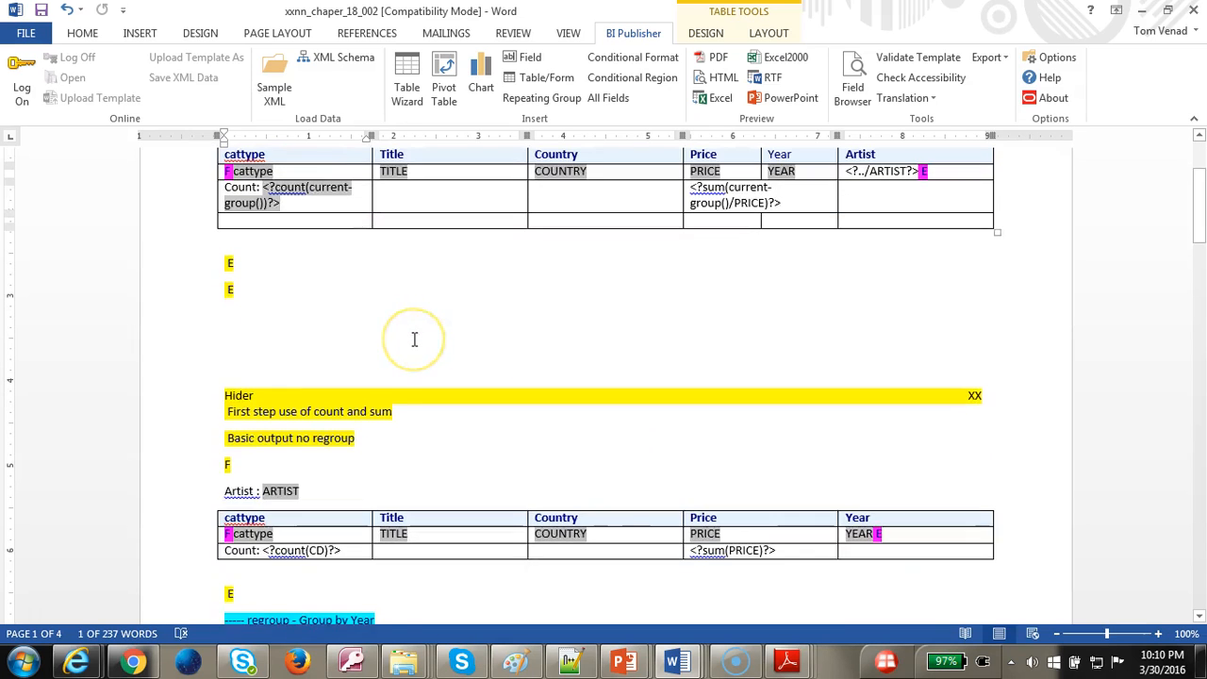
scroll(414, 341, "down", 5)
left_click(625, 663)
left_click(717, 585)
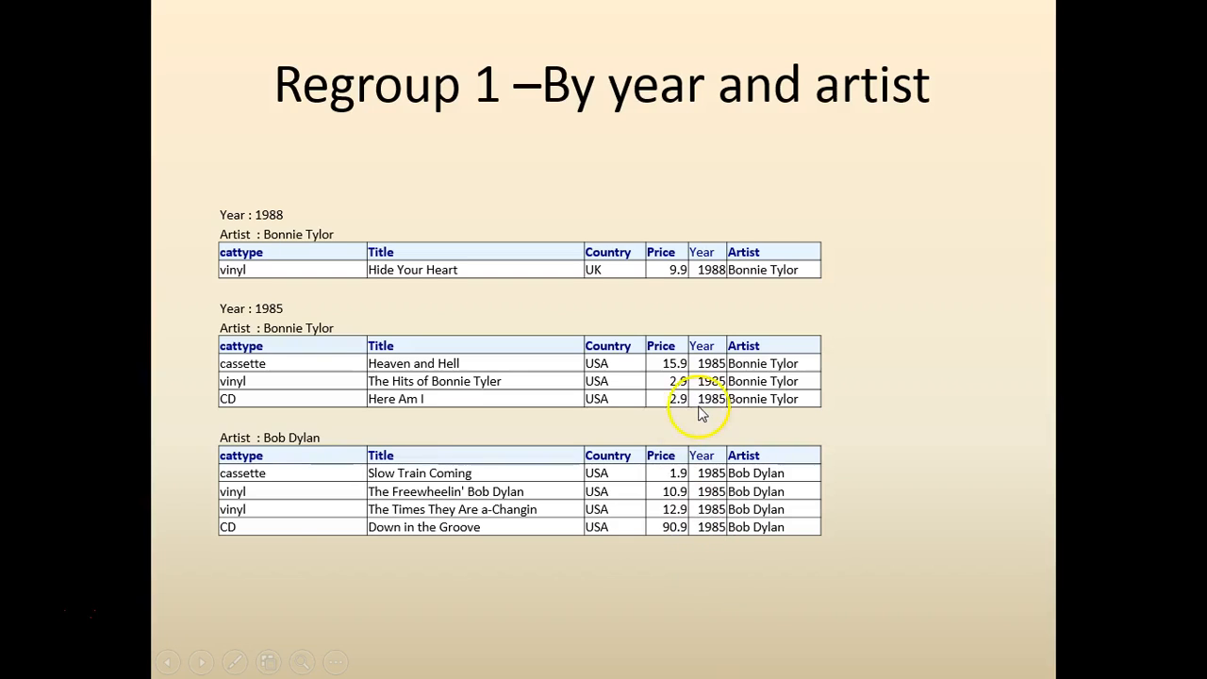
Advance the slide show to the year, country and artist regroup slide and switch back to Word.
left_click(705, 405)
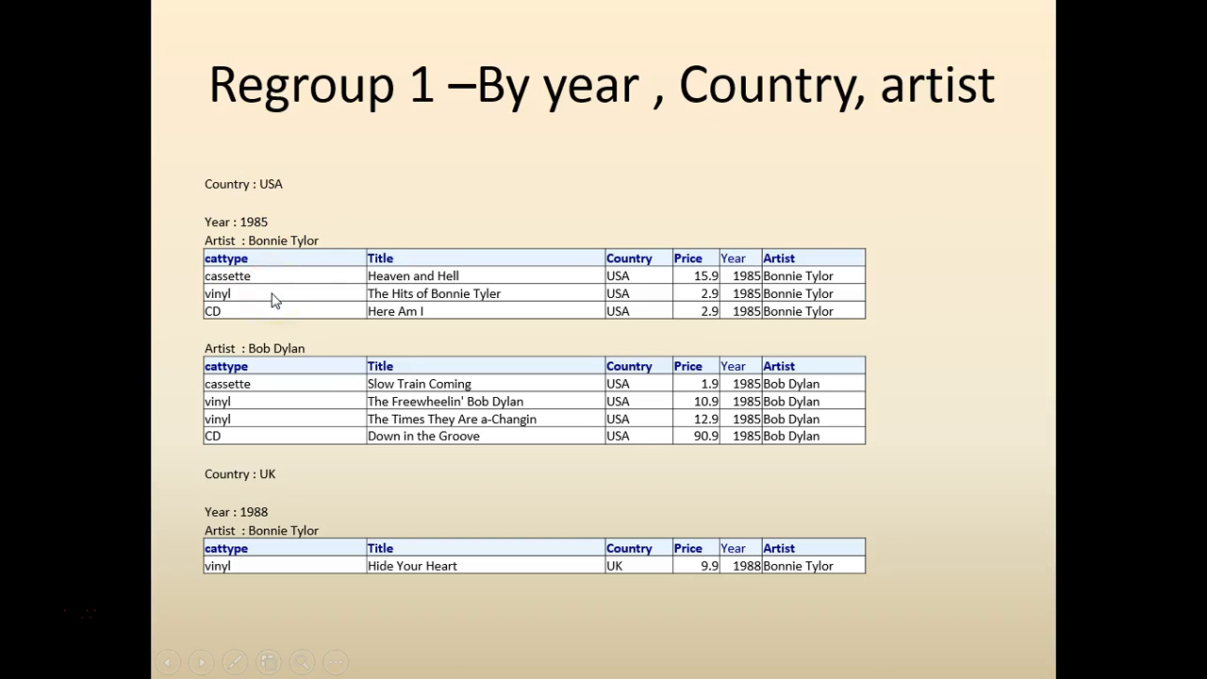
key("alt+Tab")
Select the whole template block under the heading "group by country, followed by Year followed by Artist" for copying.
scroll(437, 448, "down", 1)
scroll(448, 452, "up", 1)
scroll(449, 448, "down", 3)
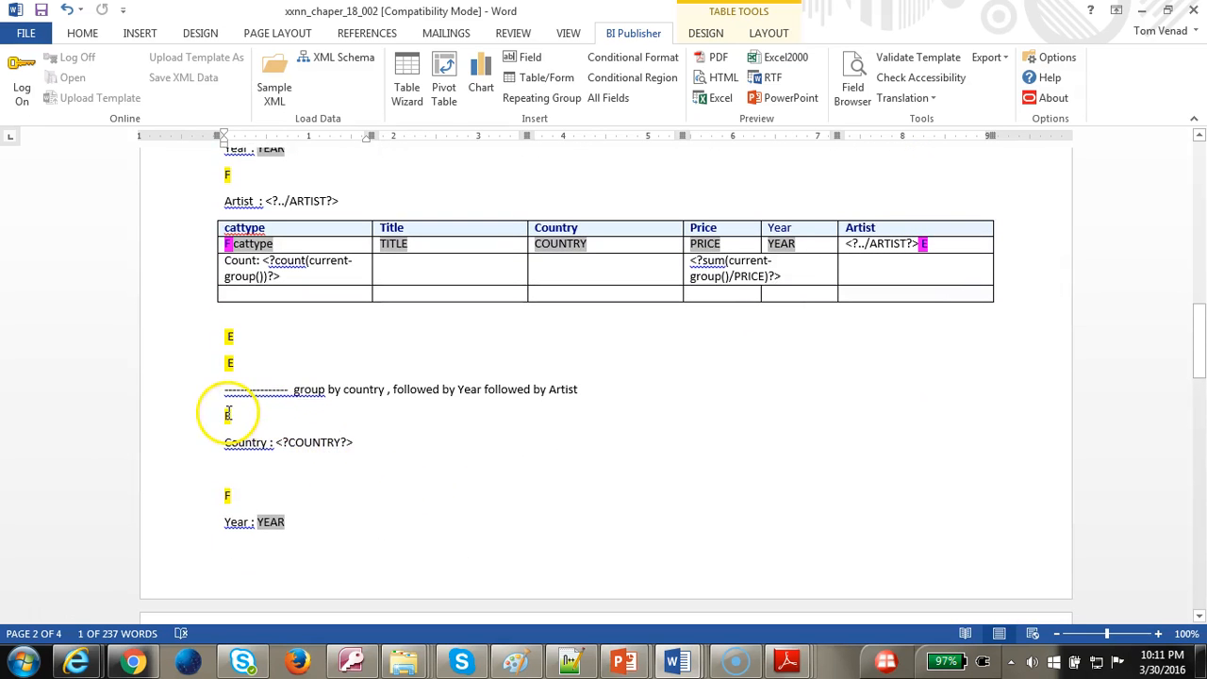
scroll(312, 461, "down", 8)
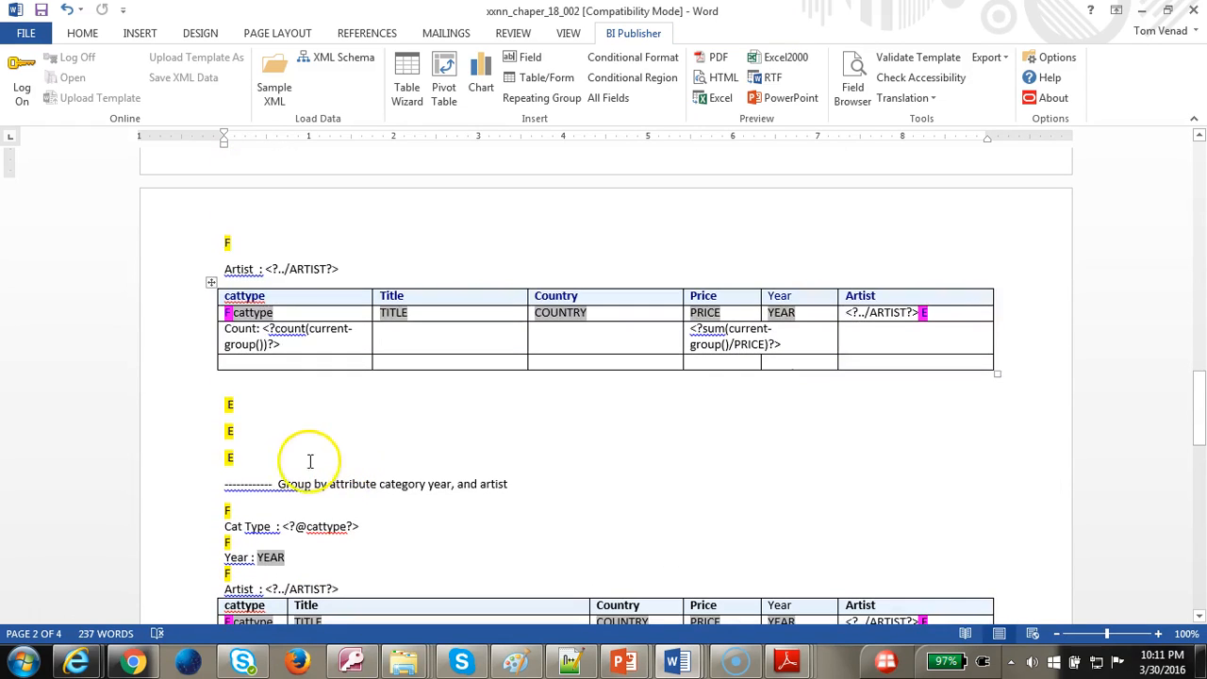
left_click(273, 459, "shift")
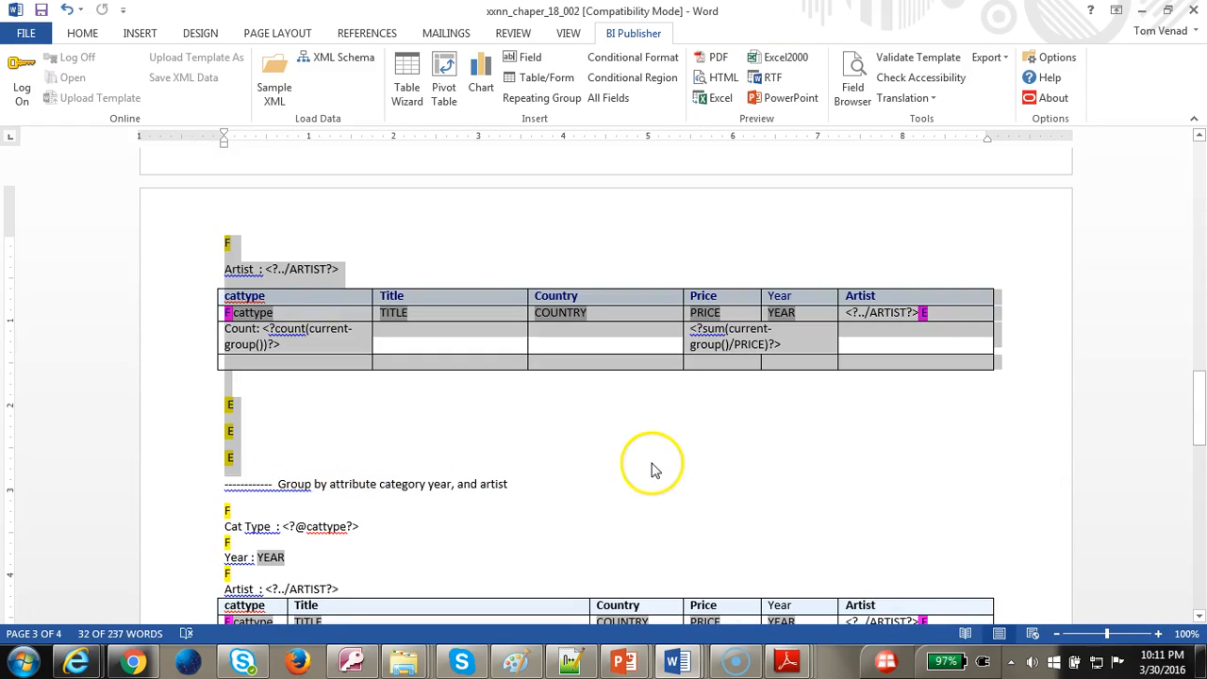
Replace the year-and-artist block at the start of the document with the copied country, year and artist block.
scroll(406, 349, "up", 15)
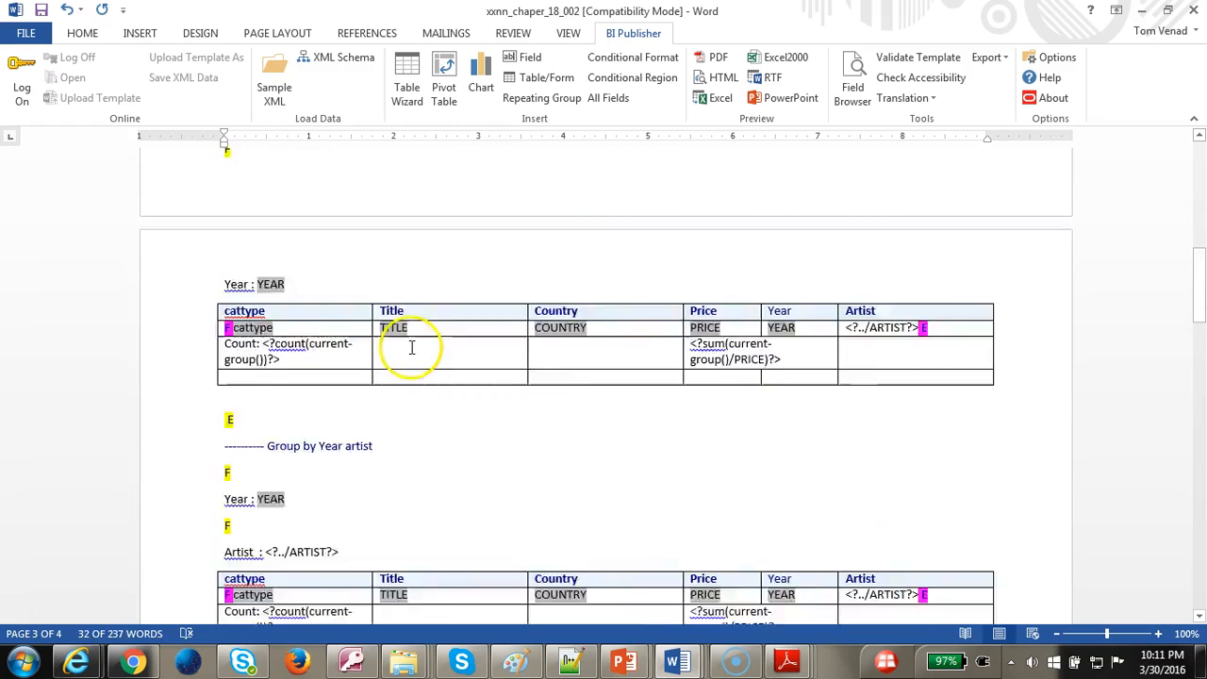
scroll(410, 347, "up", 5)
left_click_drag(282, 337, 202, 168)
scroll(200, 172, "up", 3)
left_click(218, 215, "shift")
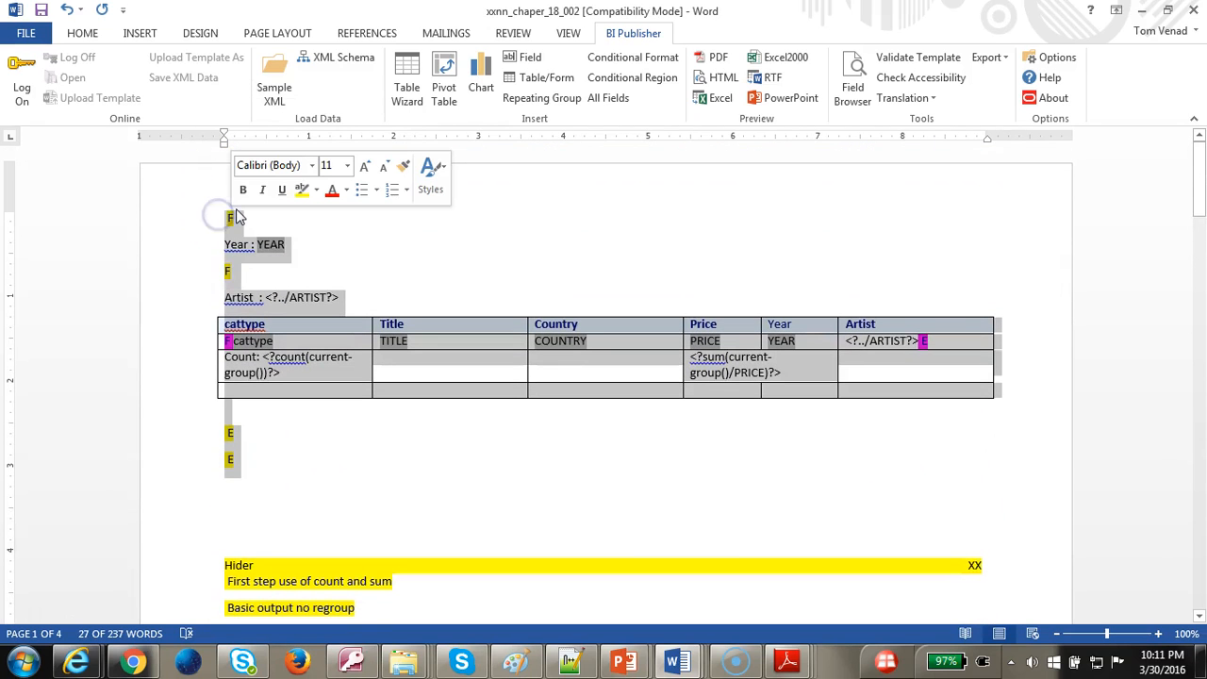
key("Delete")
key("ctrl+v")
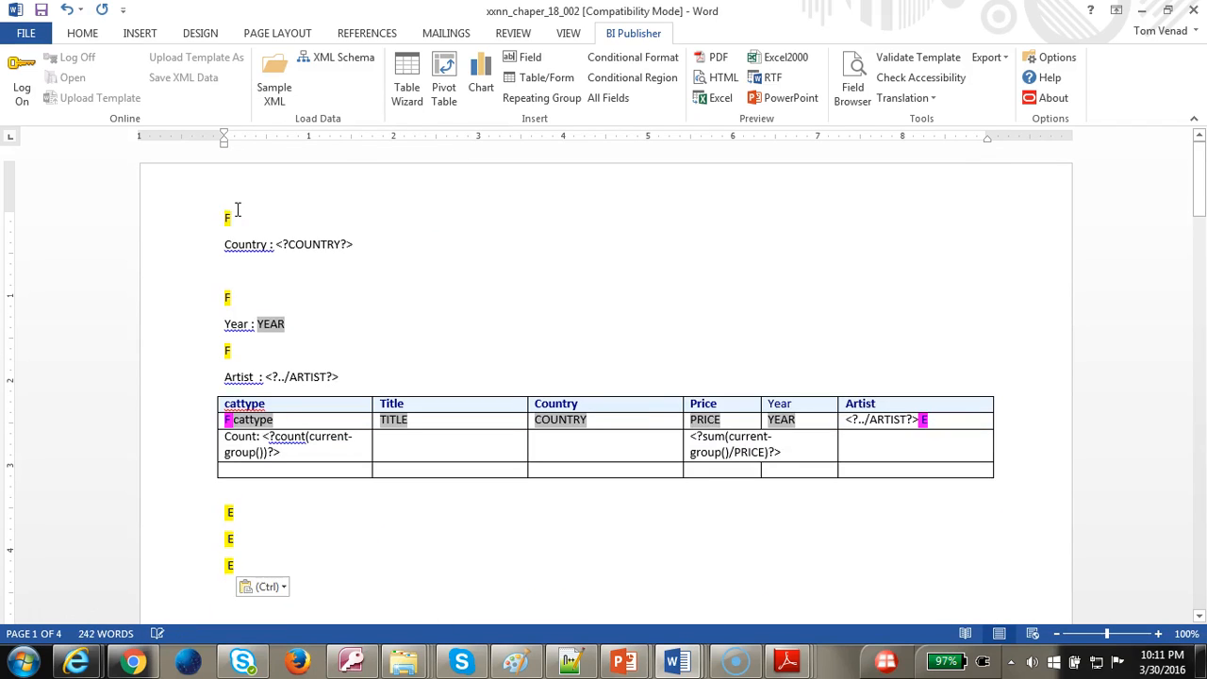
Preview the country, year and artist template as PDF, check each group's count and price total, and close the preview.
left_click(717, 58)
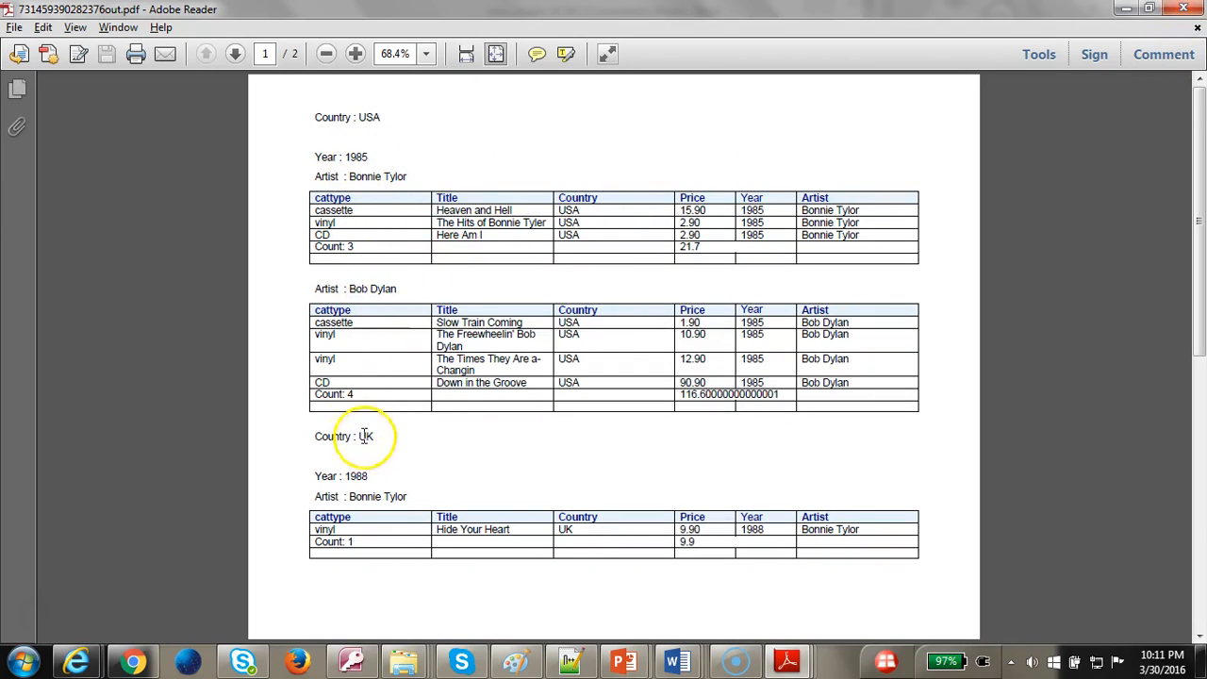
left_click(1196, 31)
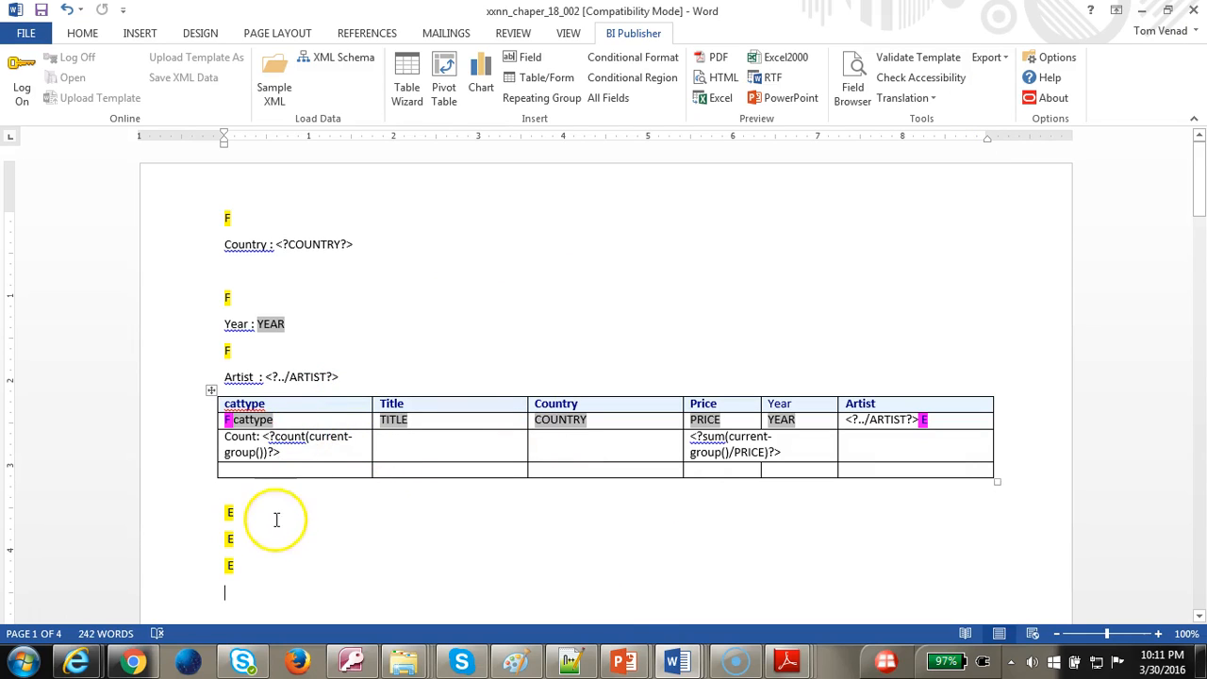
scroll(303, 531, "down", 2)
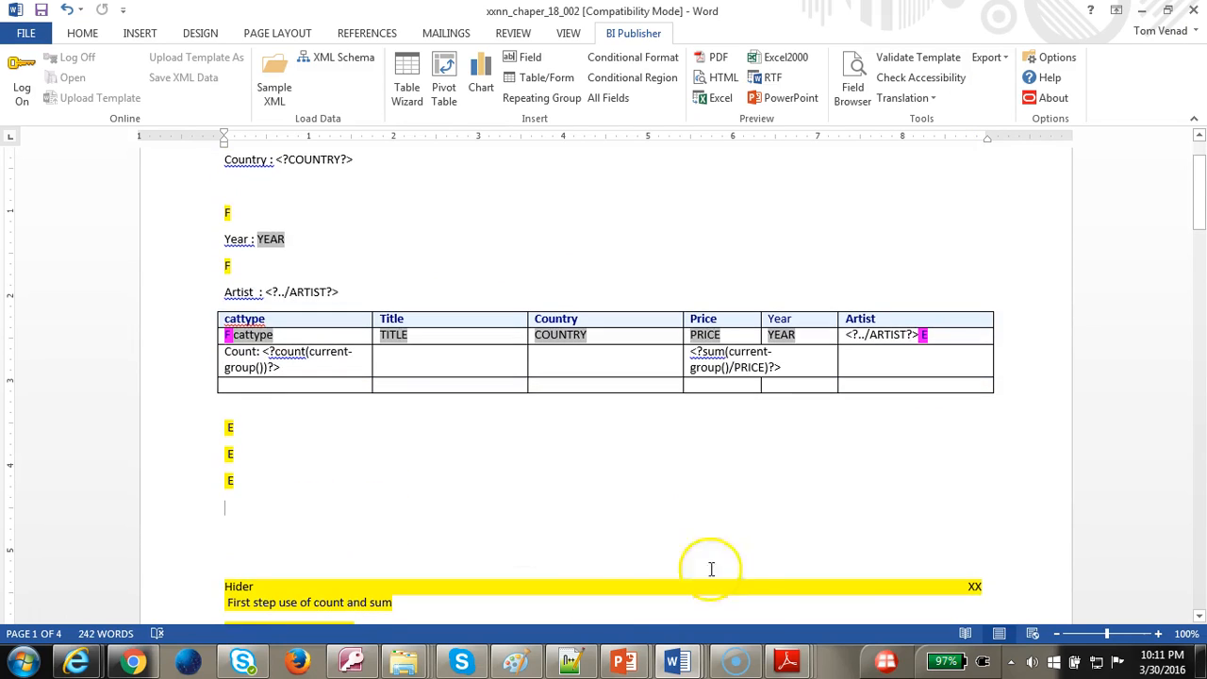
Switch to the PowerPoint slide show and view the year, artist and category regroup slide, advancing to the Final review slide.
mouse_move(759, 656)
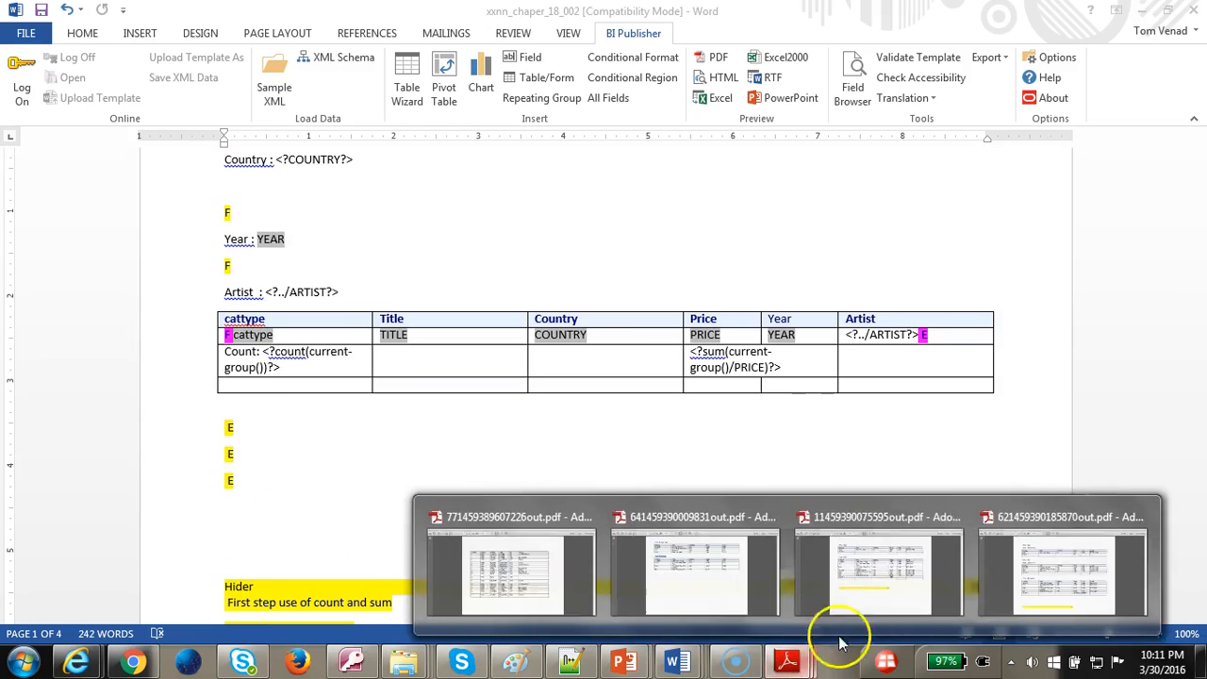
mouse_move(623, 660)
left_click(736, 585)
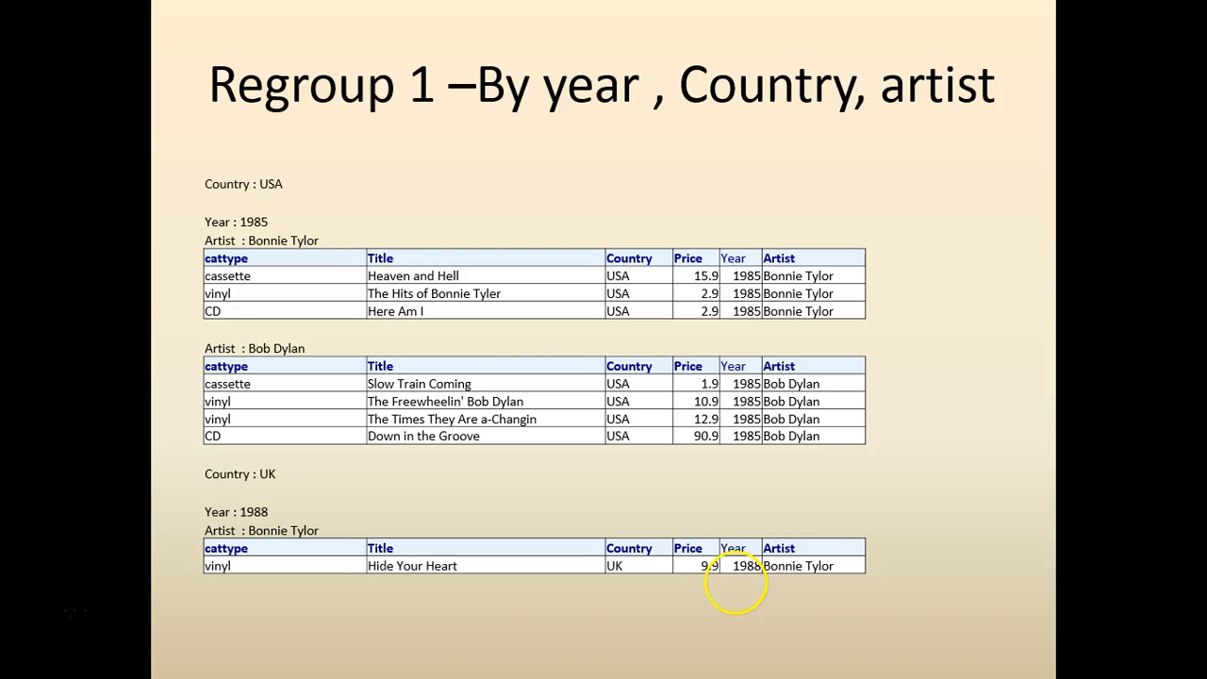
left_click(784, 455)
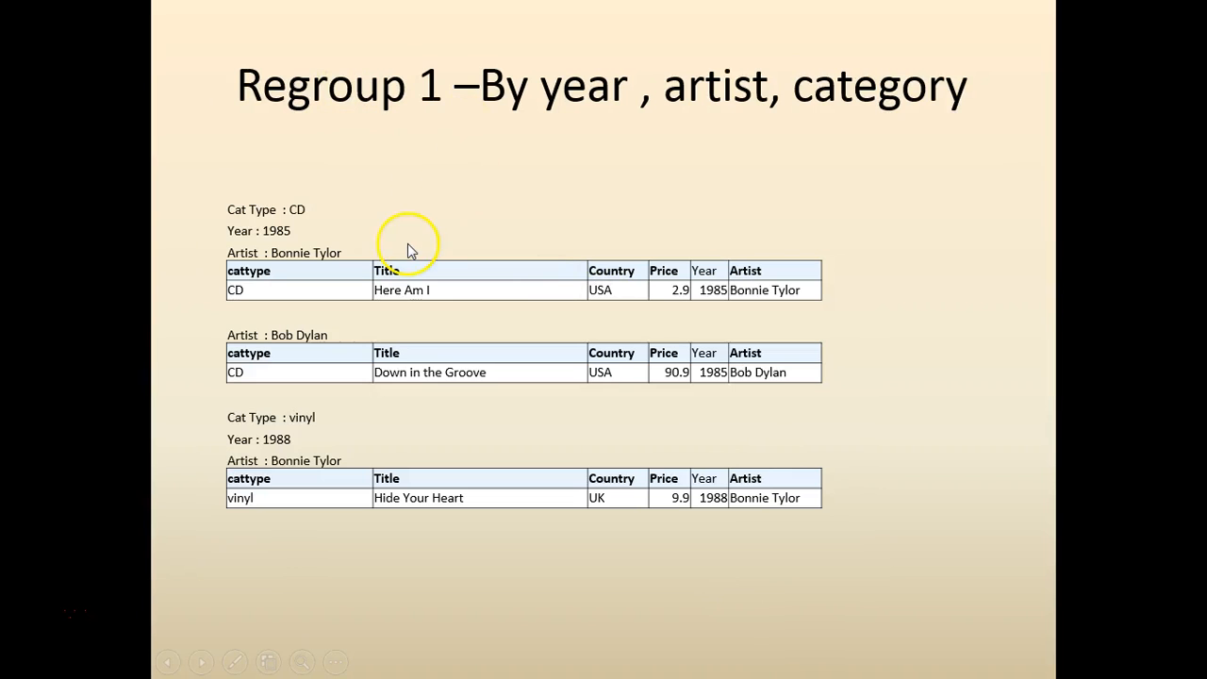
left_click(399, 326)
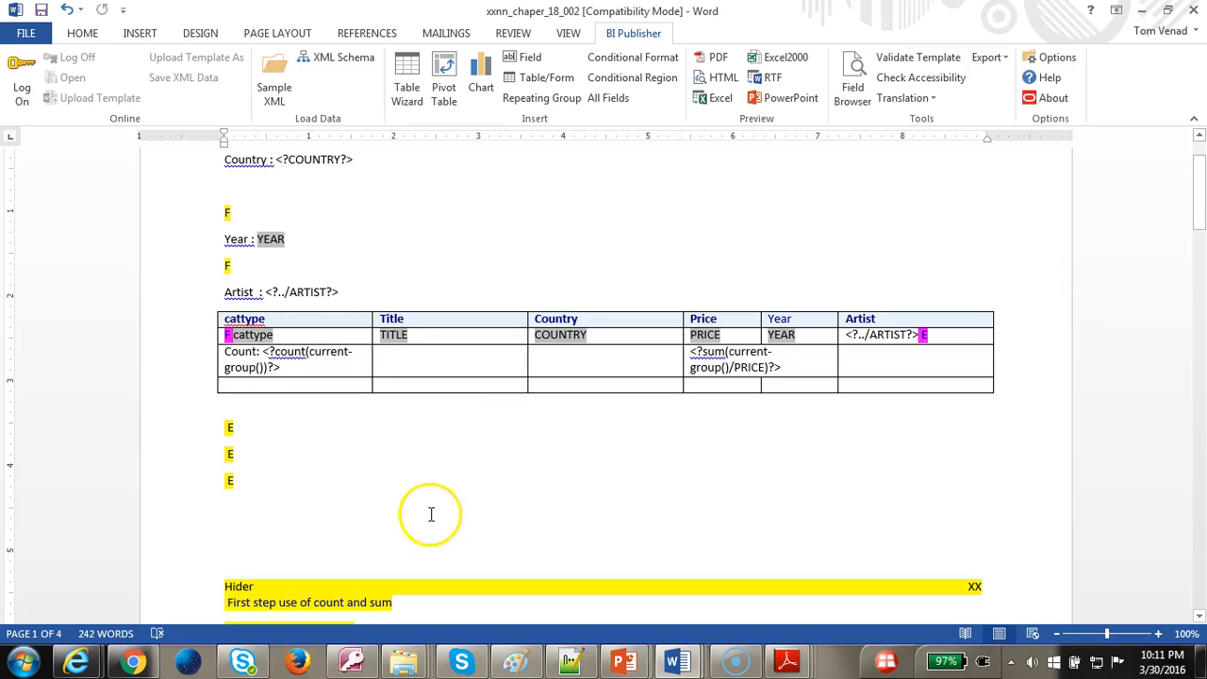
Switch from Word to the PowerPoint slide show and go back to the Count(root) slide listing the count and sum syntax.
scroll(429, 514, "down", 1)
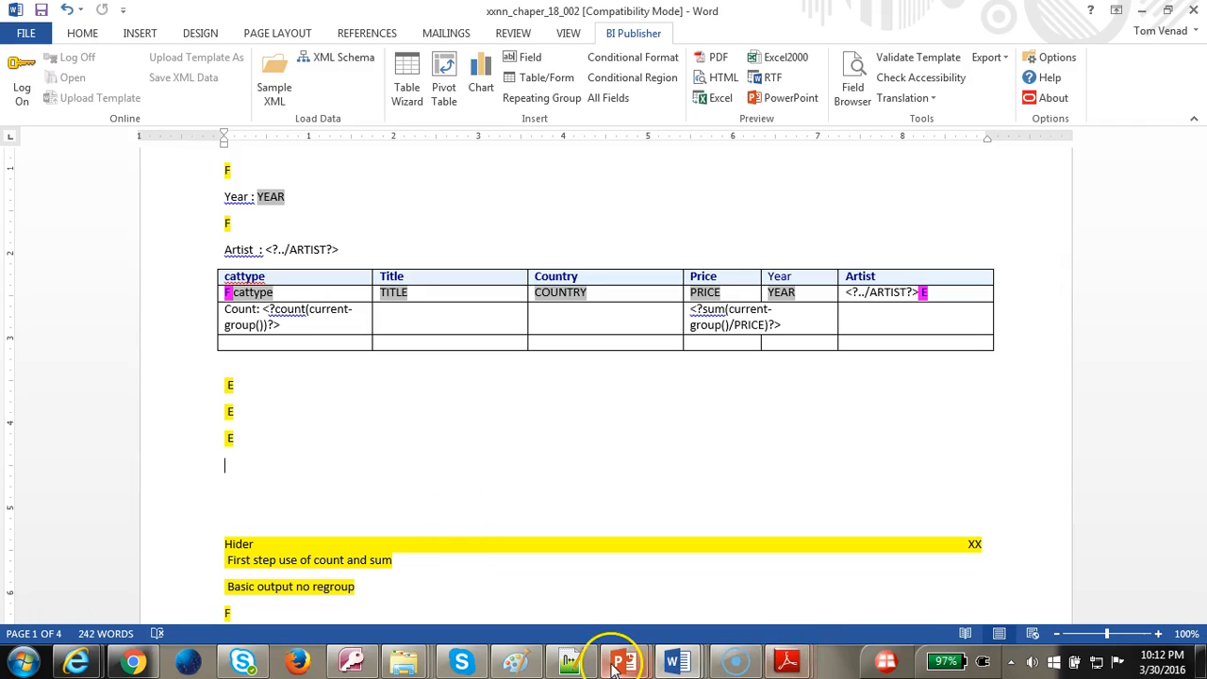
mouse_move(613, 668)
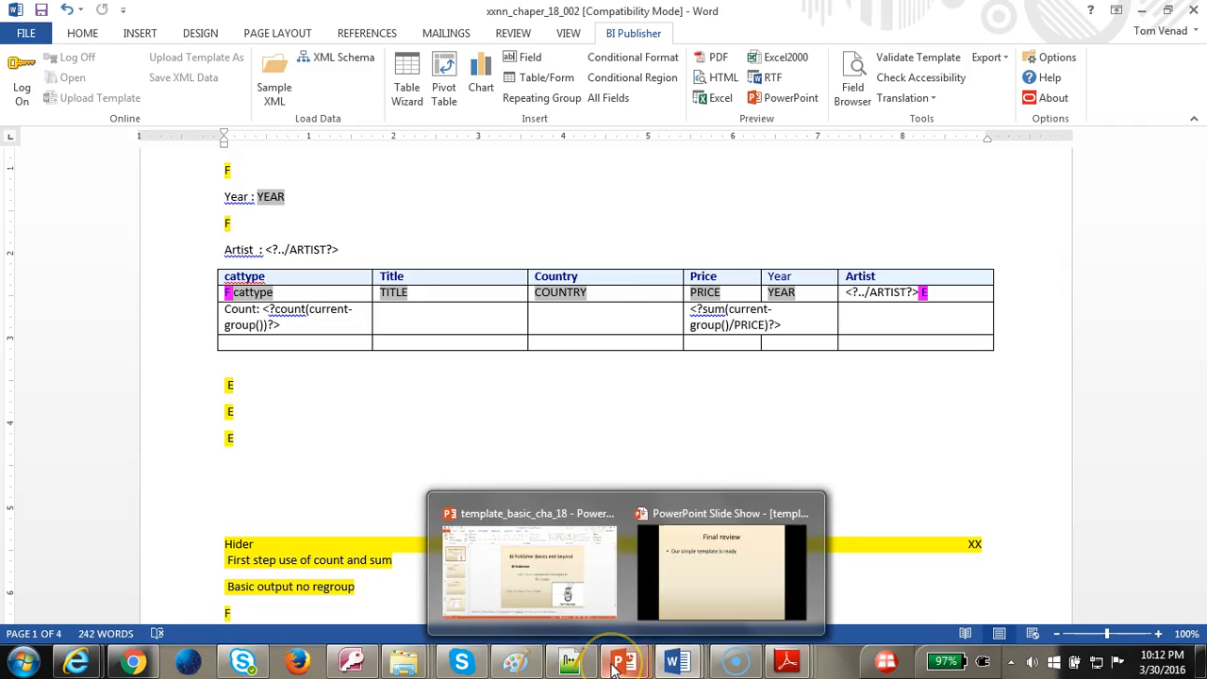
left_click(735, 577)
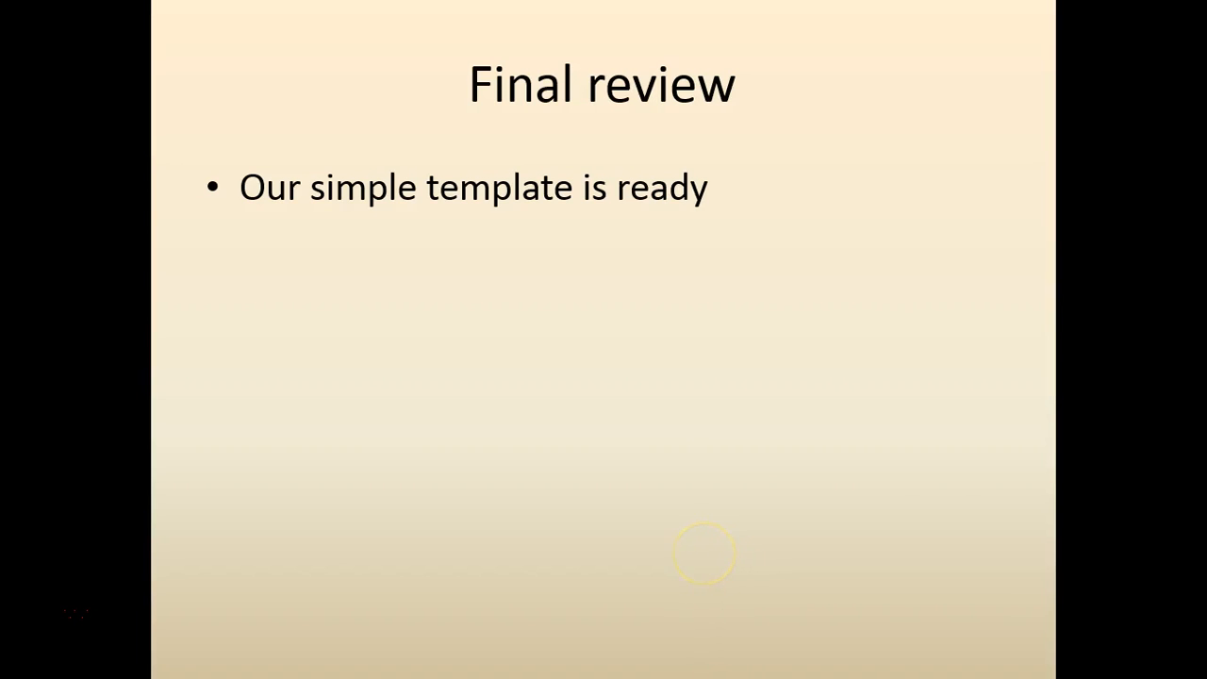
key("Left")
key("Left")
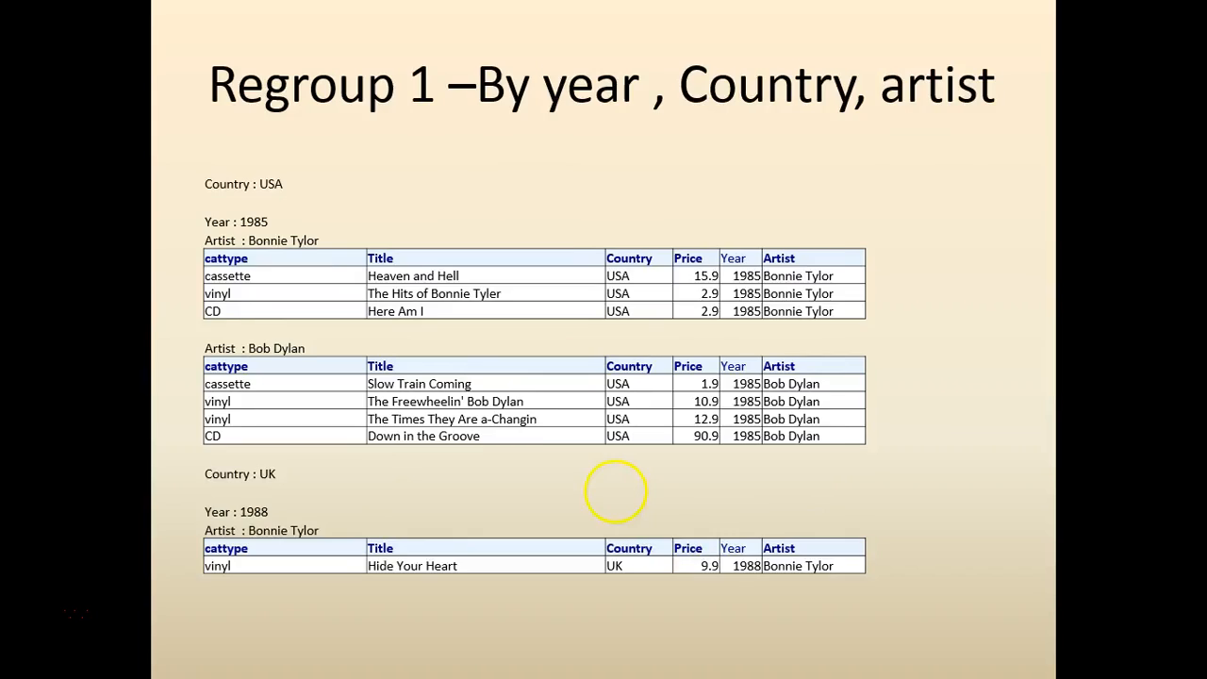
key("Left")
key("Left")
key("Left")
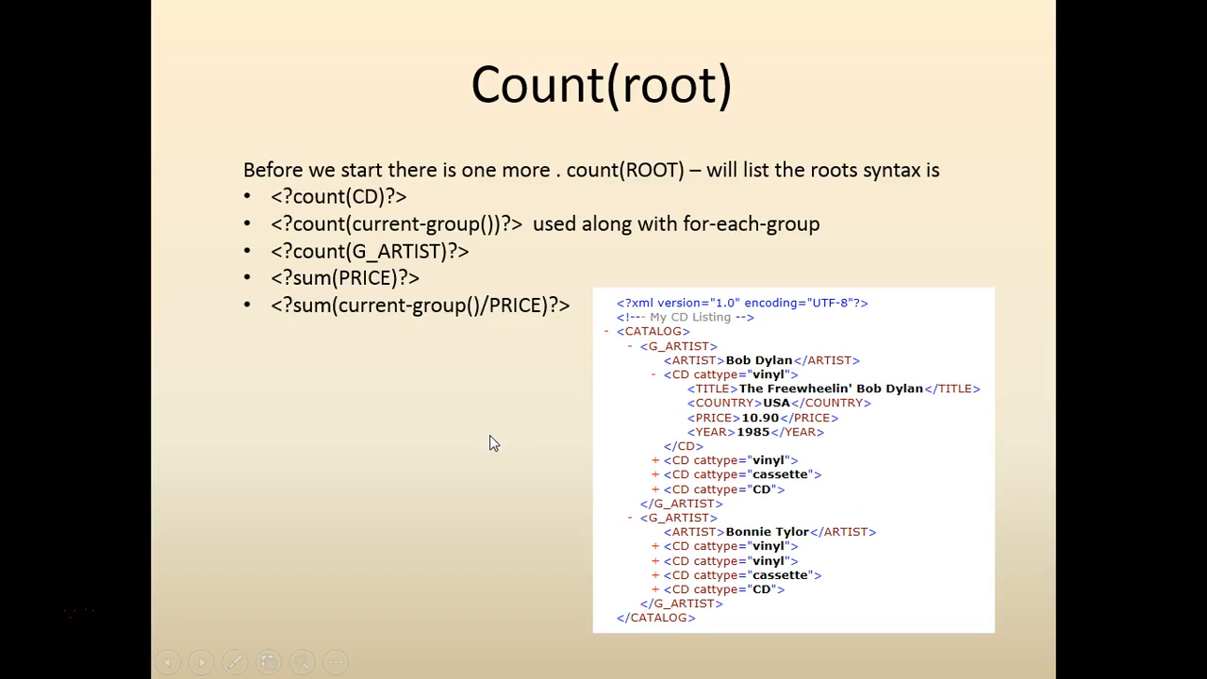